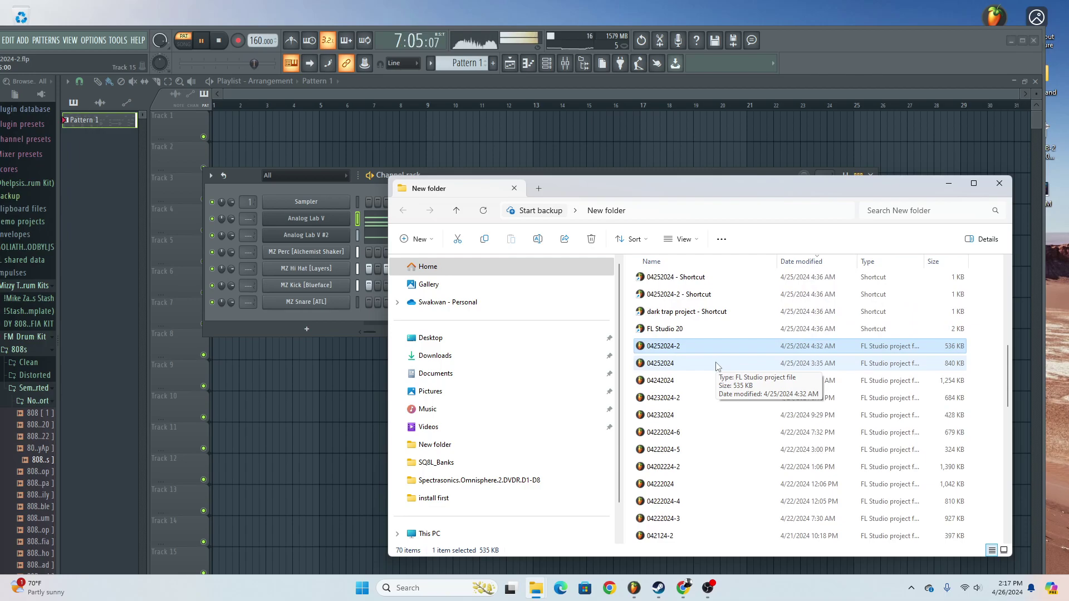
Reposition the New folder window over the playlist and stop the pattern playback.
left_click_drag(740, 189, 802, 168)
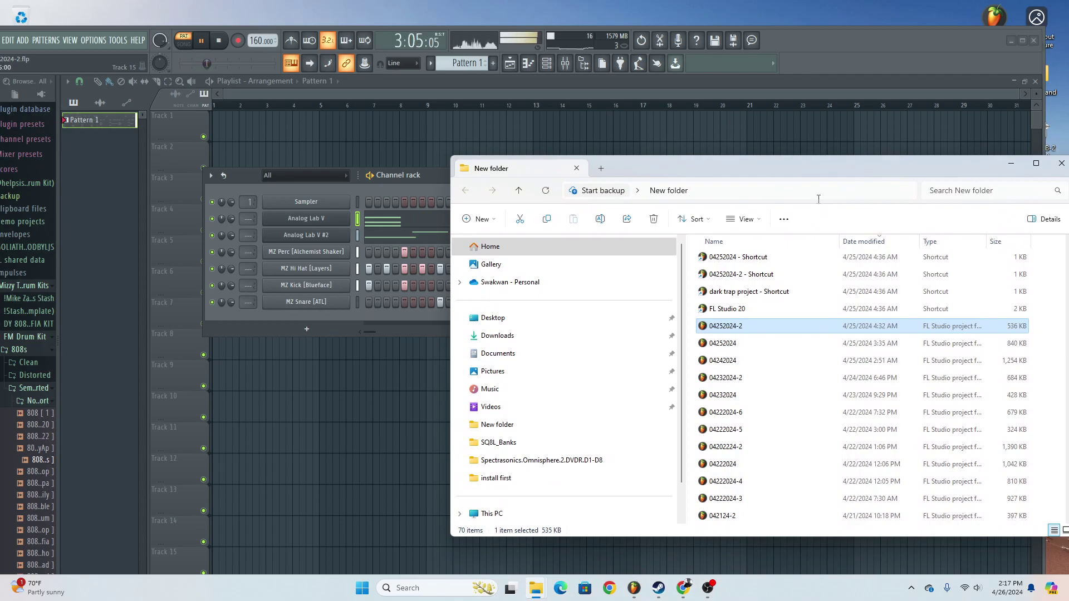
left_click_drag(778, 164, 751, 177)
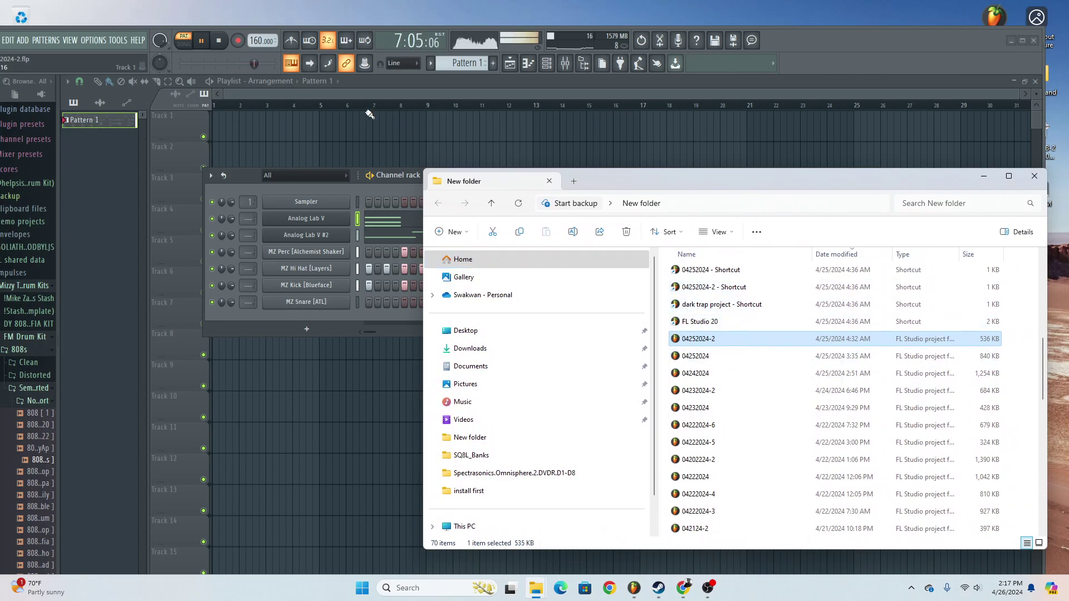
left_click(203, 41)
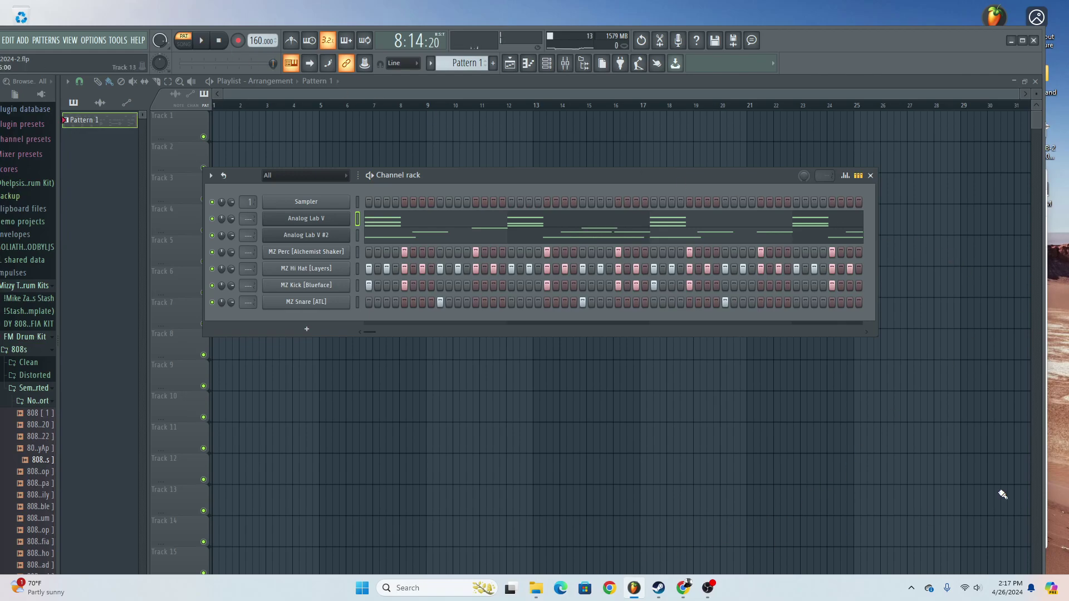
Open the 04252024 project from the New folder window, discarding the changes to 04252024-2.flp.
left_click(1046, 390)
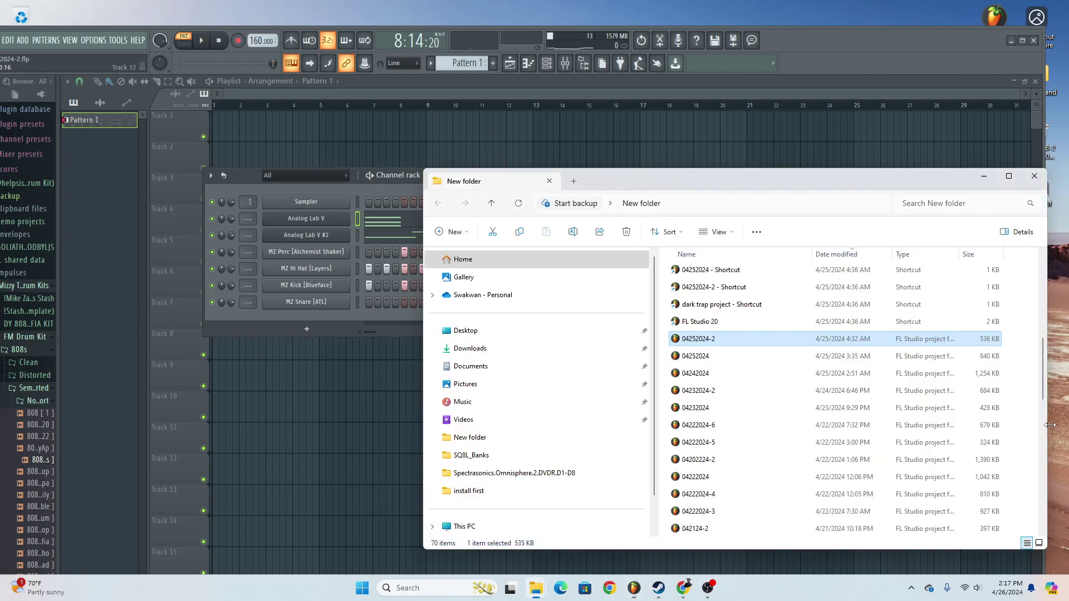
left_click(744, 361)
left_click_drag(768, 177, 794, 185)
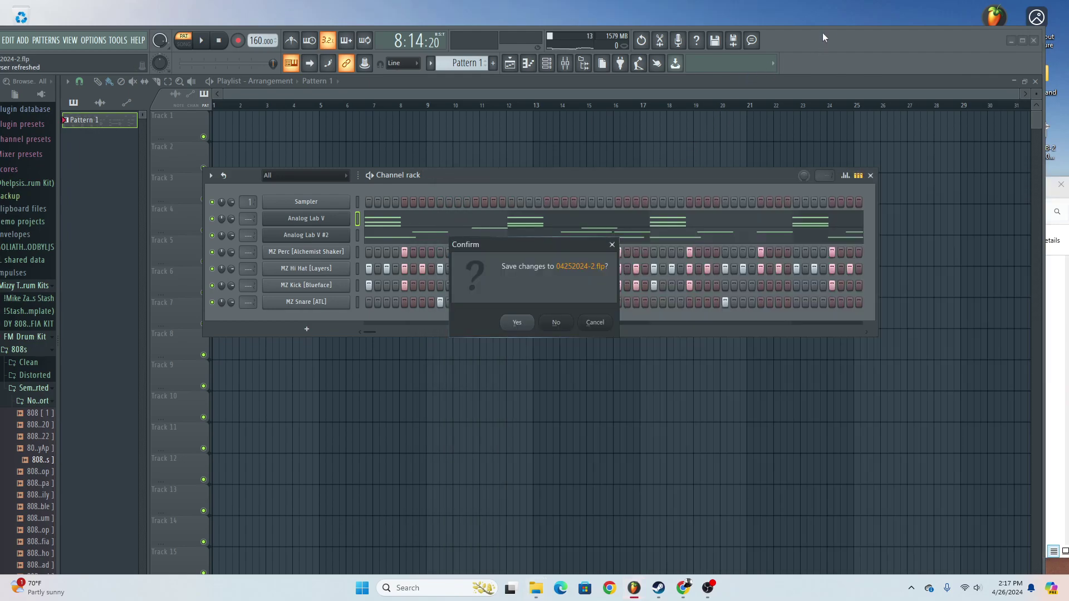
left_click(552, 325)
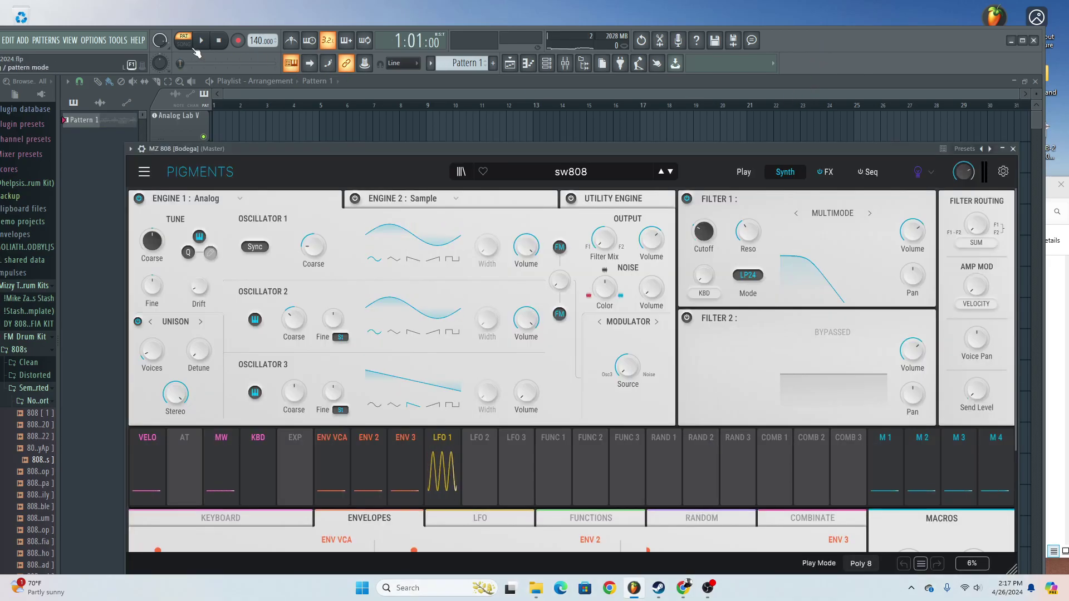
Listen to the pattern with the channel rack shown and the MZ 808 [Bodega] channel muted.
left_click(201, 43)
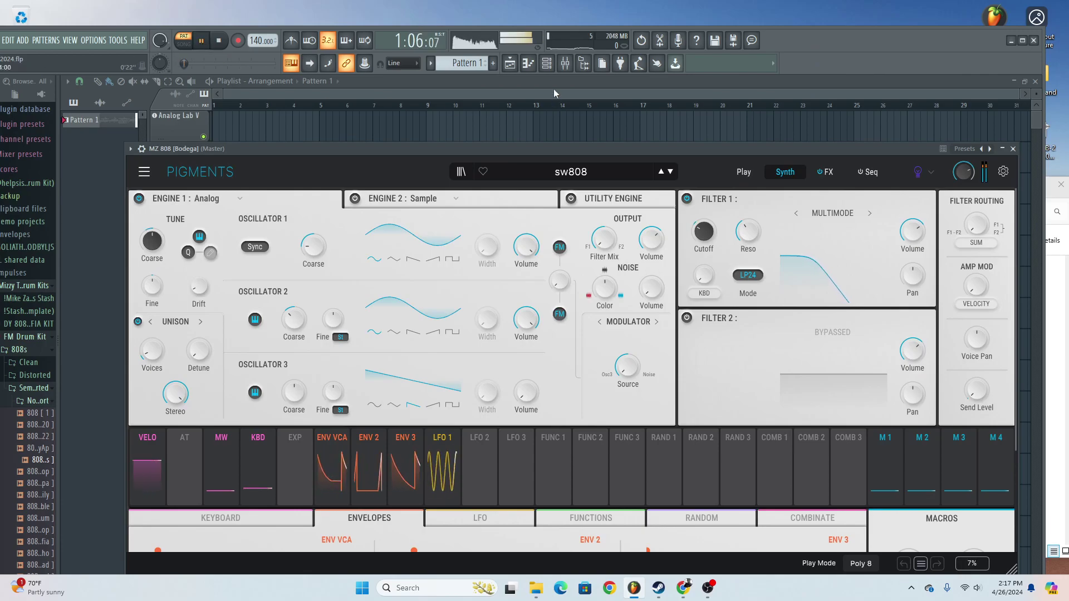
left_click(548, 68)
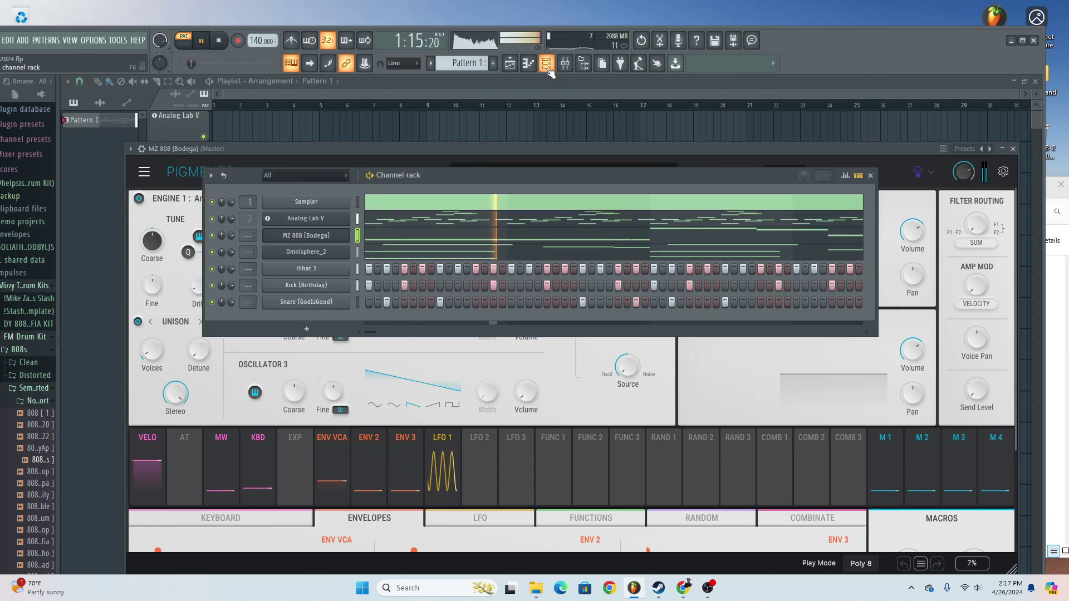
left_click(213, 236)
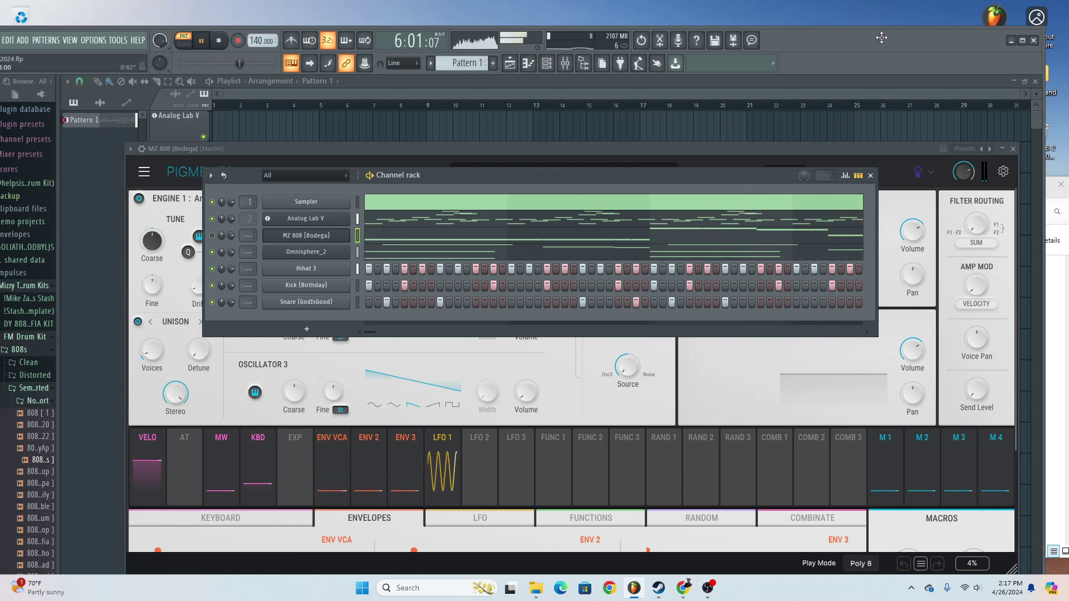
left_click_drag(881, 38, 880, 25)
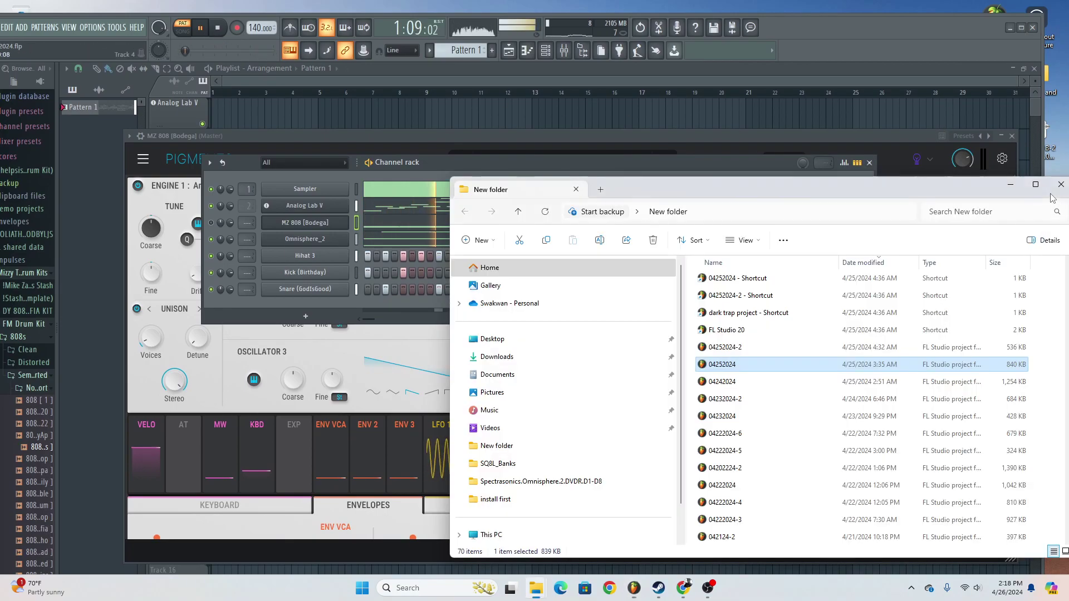
left_click(1062, 204)
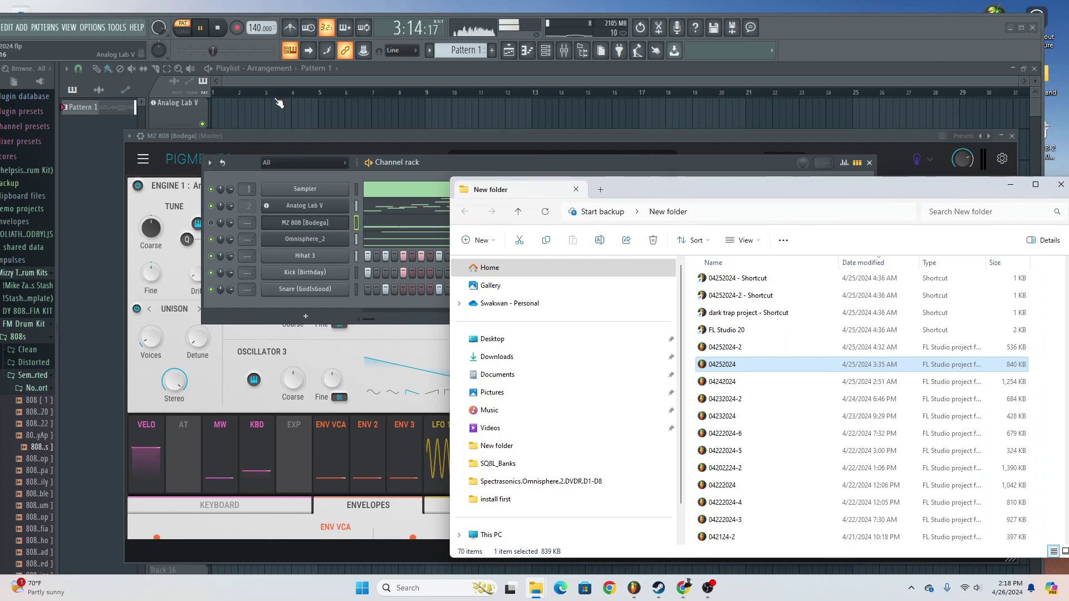
left_click(210, 33)
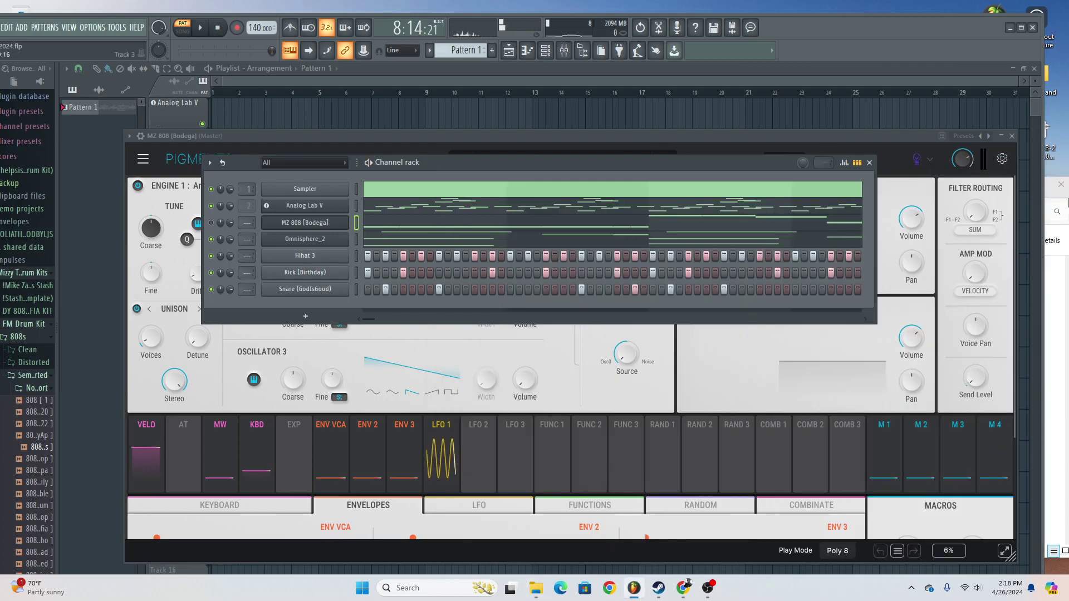
Open the 04242024 project from the New folder window, discarding the changes to 04252024.flp.
key("alt+Tab")
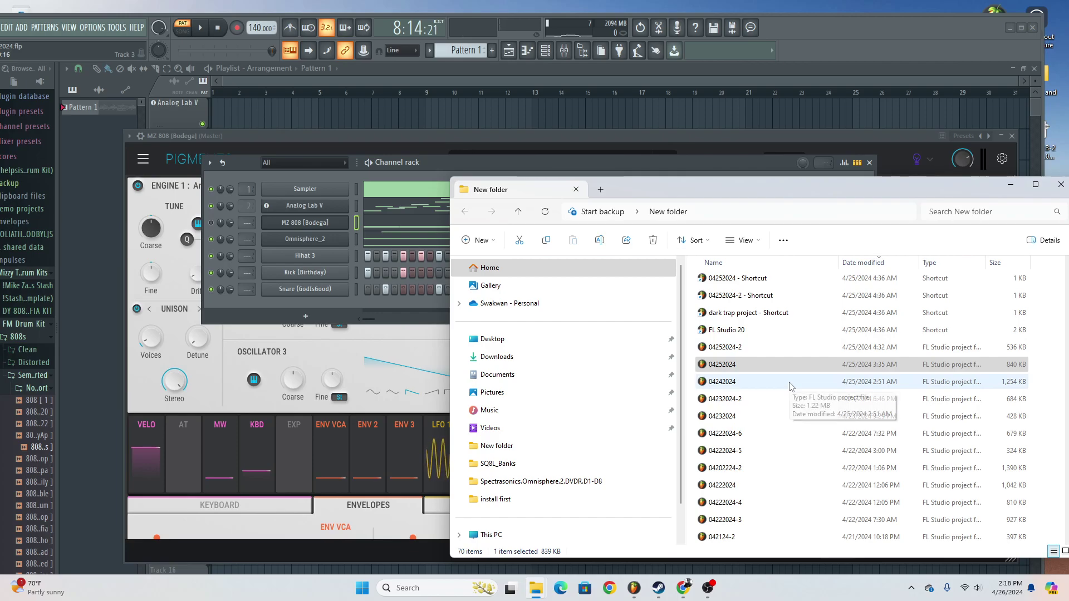
double_click(739, 383)
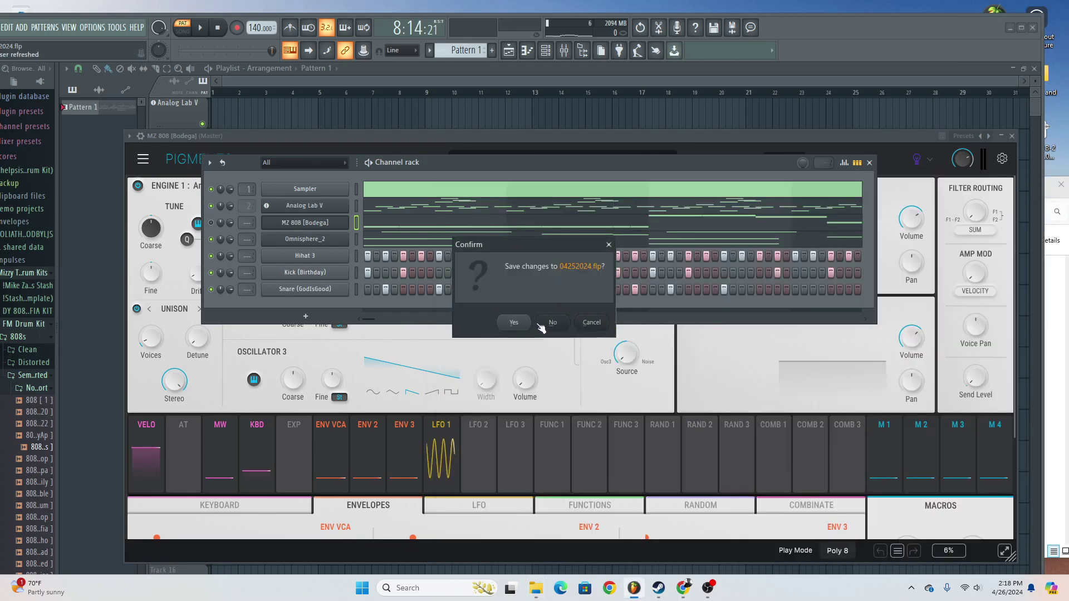
left_click(541, 326)
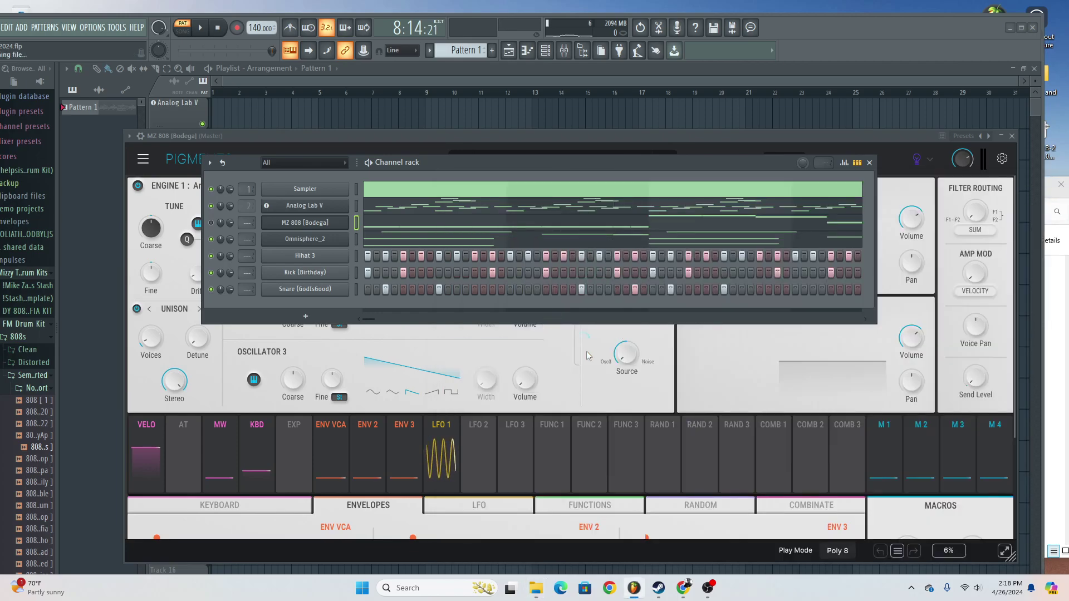
mouse_move(634, 593)
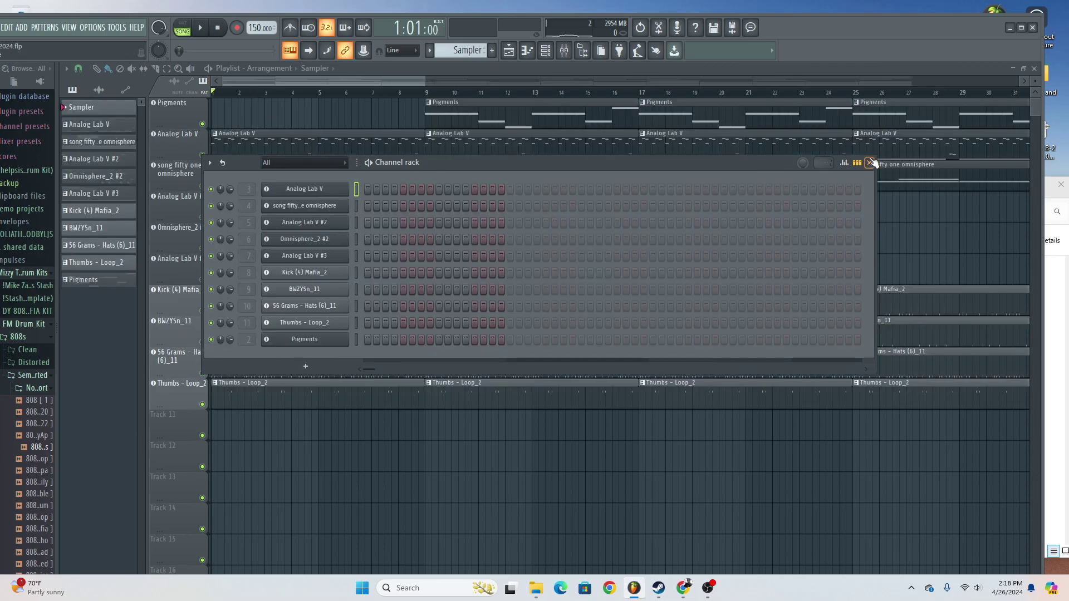
Close the channel rack and listen to the song arrangement from the start in the playlist.
left_click(871, 162)
scroll(857, 253, "down", 5, "ctrl")
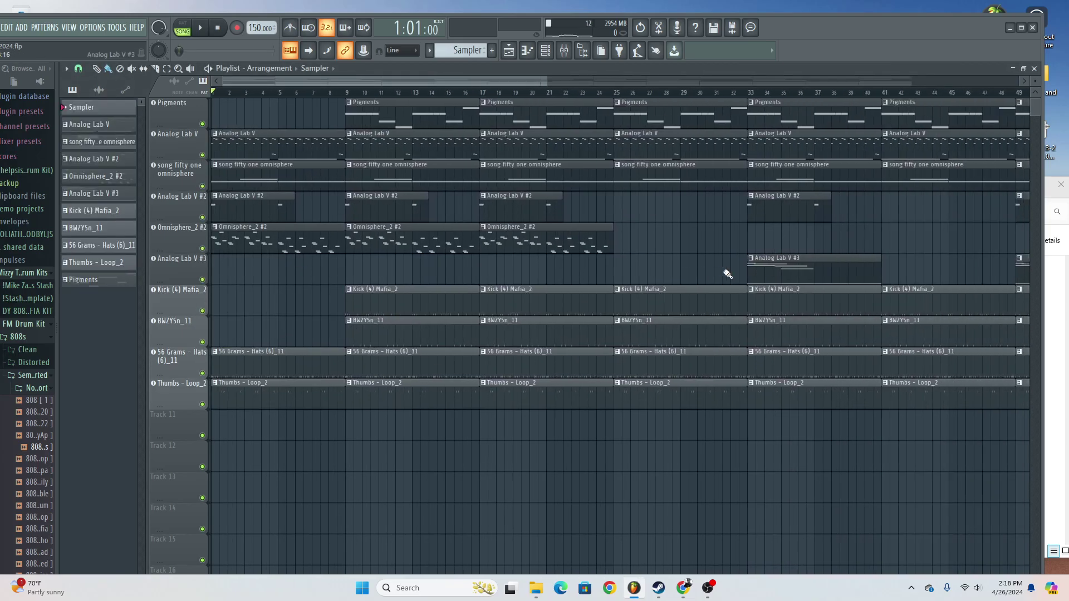
left_click(201, 29)
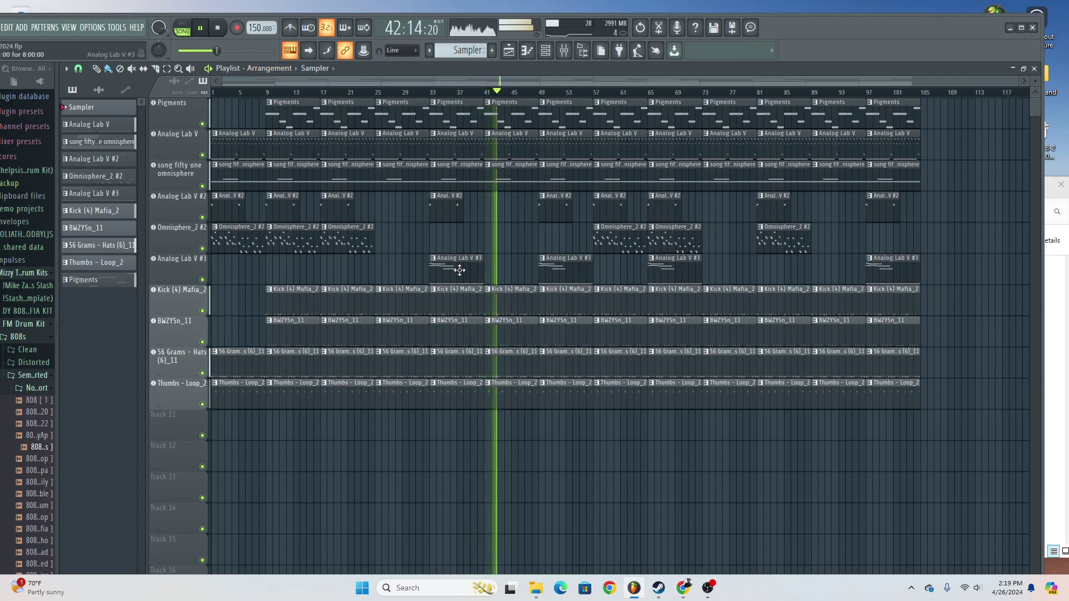
left_click(205, 29)
Open the 04232024-2 project from the New folder window and listen to its pattern with the channel rack shown.
key("alt+Tab")
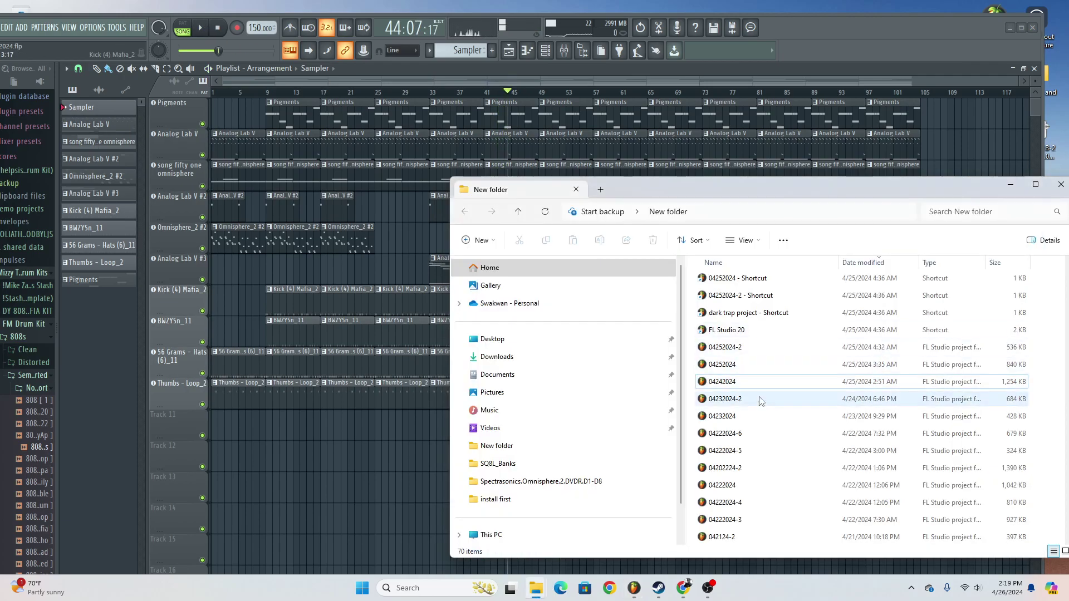
double_click(758, 400)
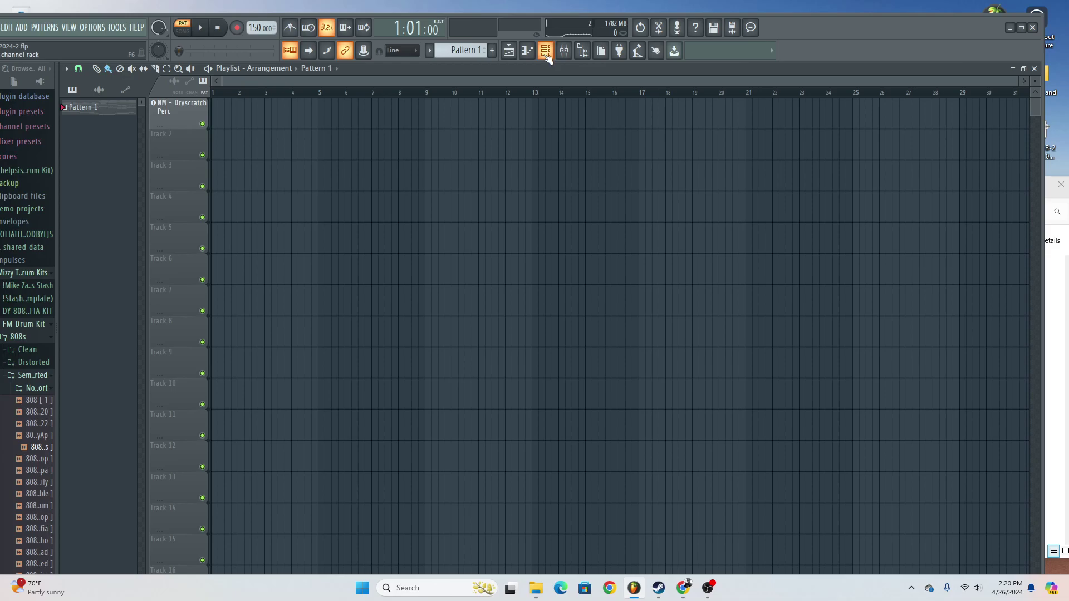
left_click(546, 51)
left_click(202, 29)
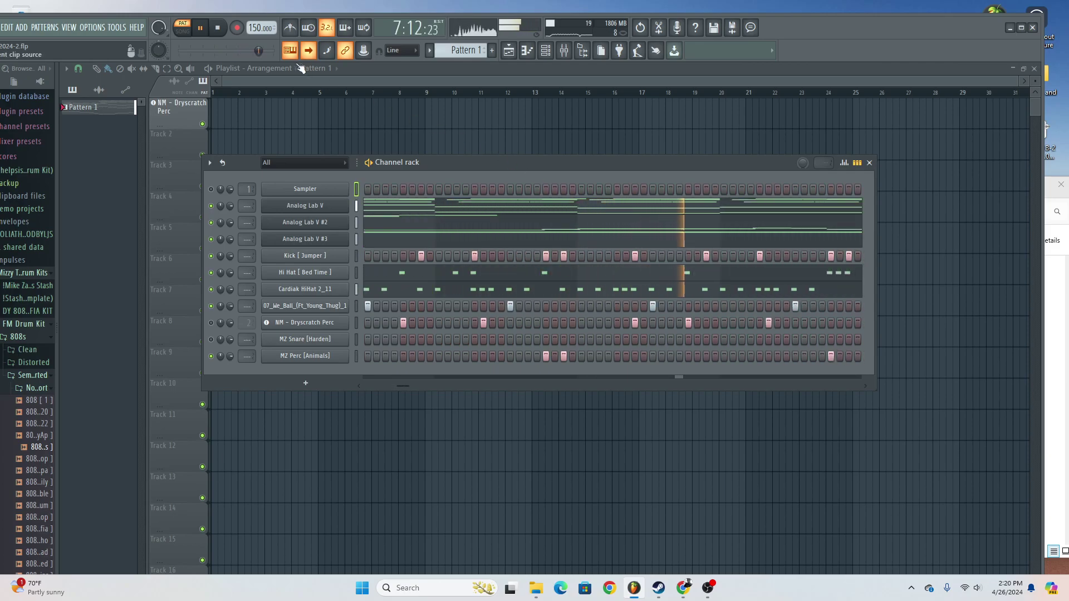
left_click(210, 30)
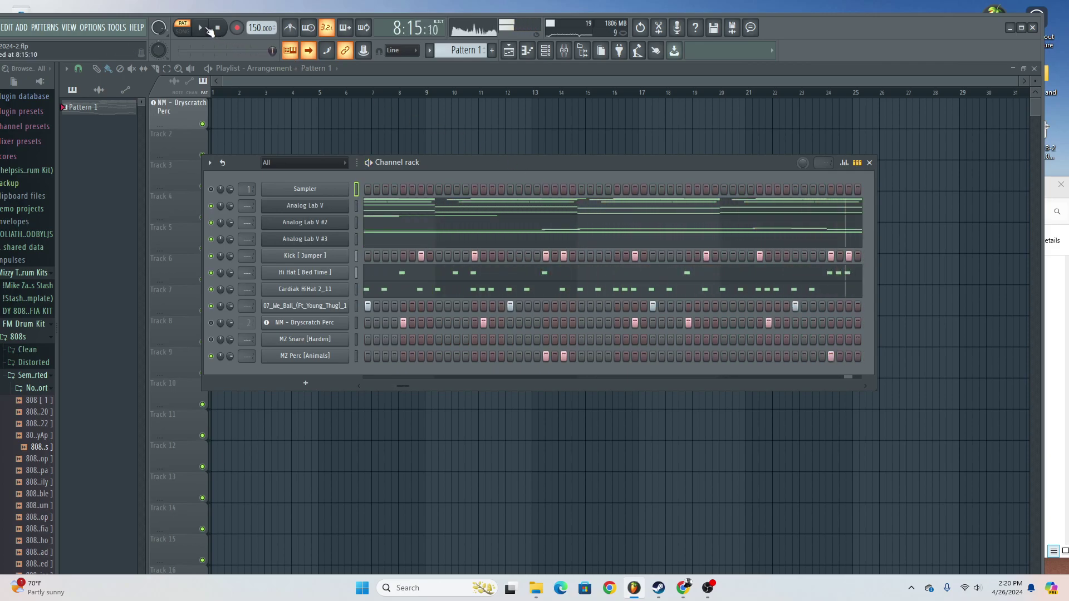
Open the 04232024 project from the New folder window.
left_click(1067, 332)
scroll(852, 367, "up", 1)
double_click(785, 379)
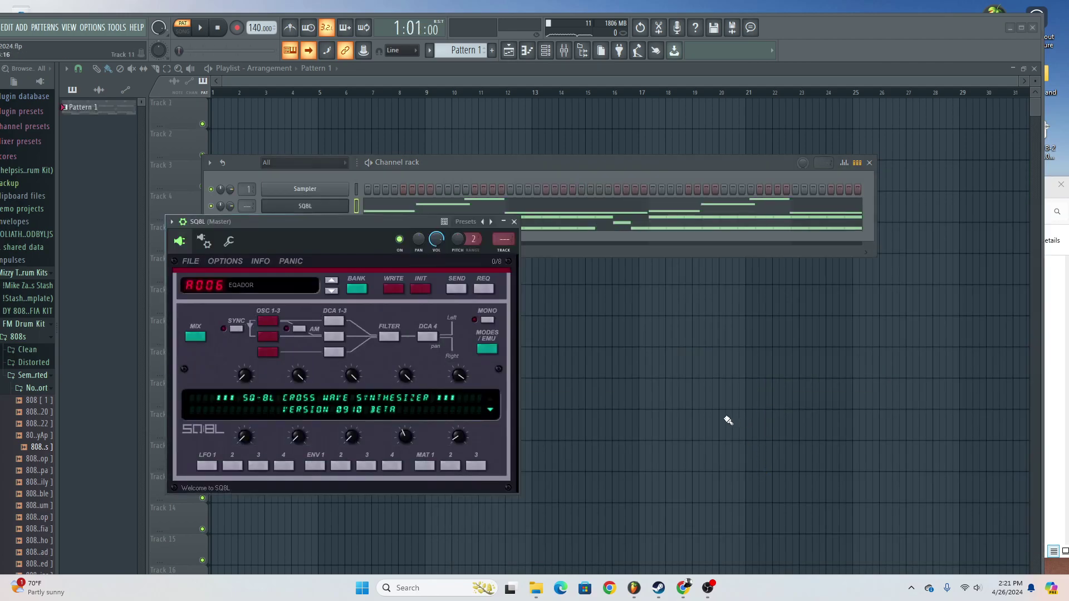
Close the SQ8L plugin window and listen to the pattern with the Analog Lab V channel unmuted.
left_click(514, 221)
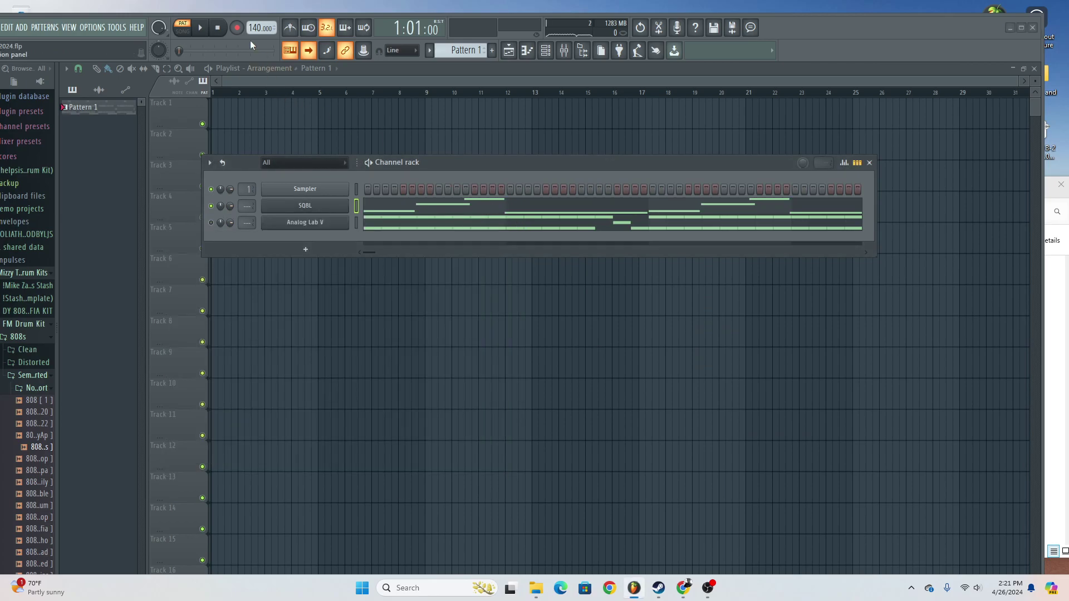
key("space")
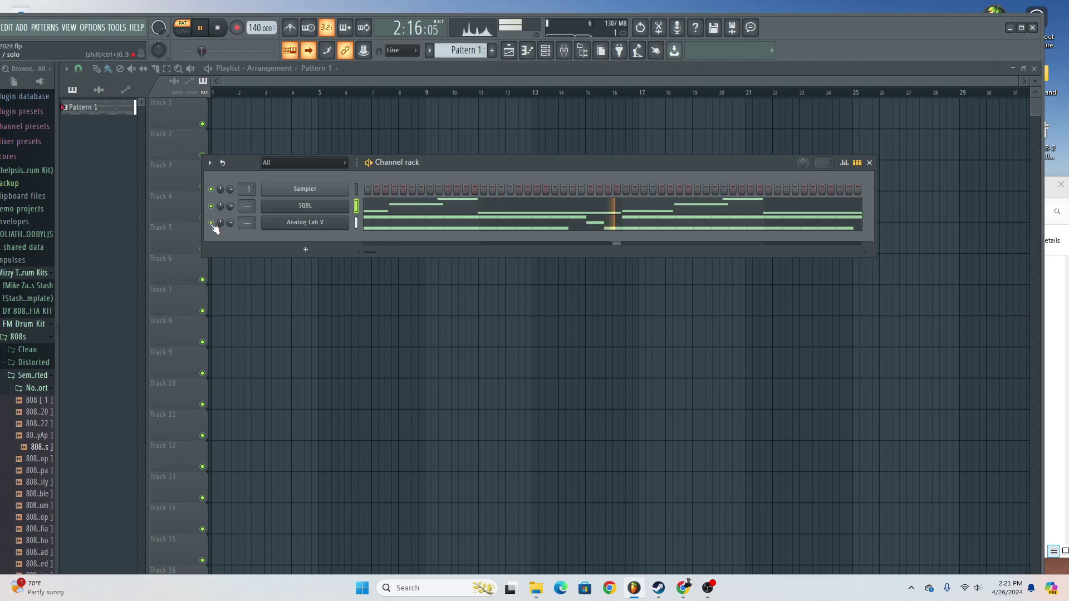
left_click(204, 32)
Open the 04222024-6 project from the New folder window, discarding the changes to 04232024.flp.
mouse_move(548, 594)
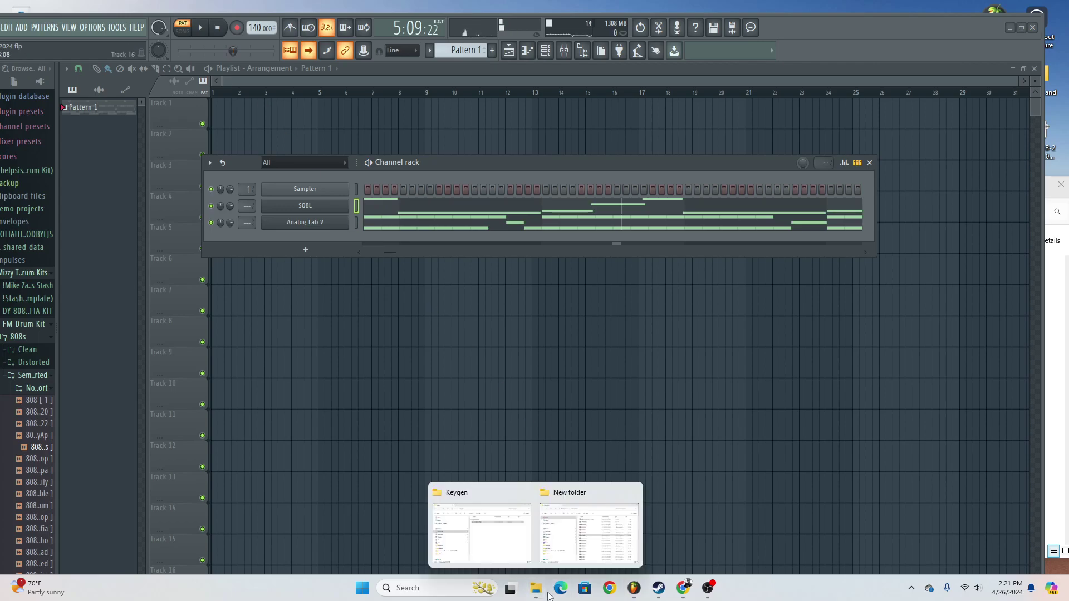
left_click(613, 539)
double_click(762, 405)
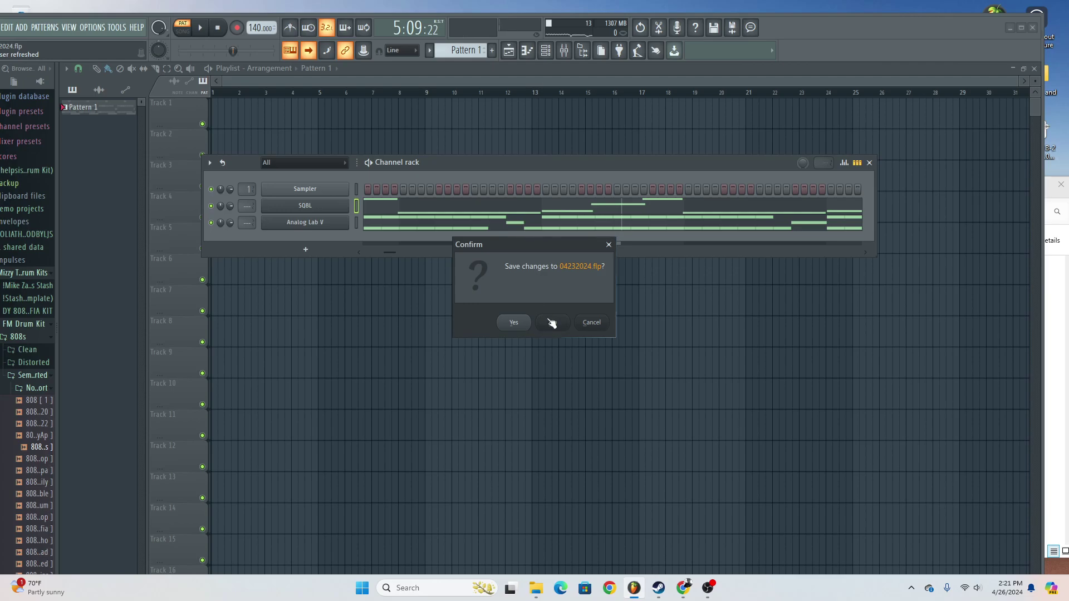
left_click(545, 320)
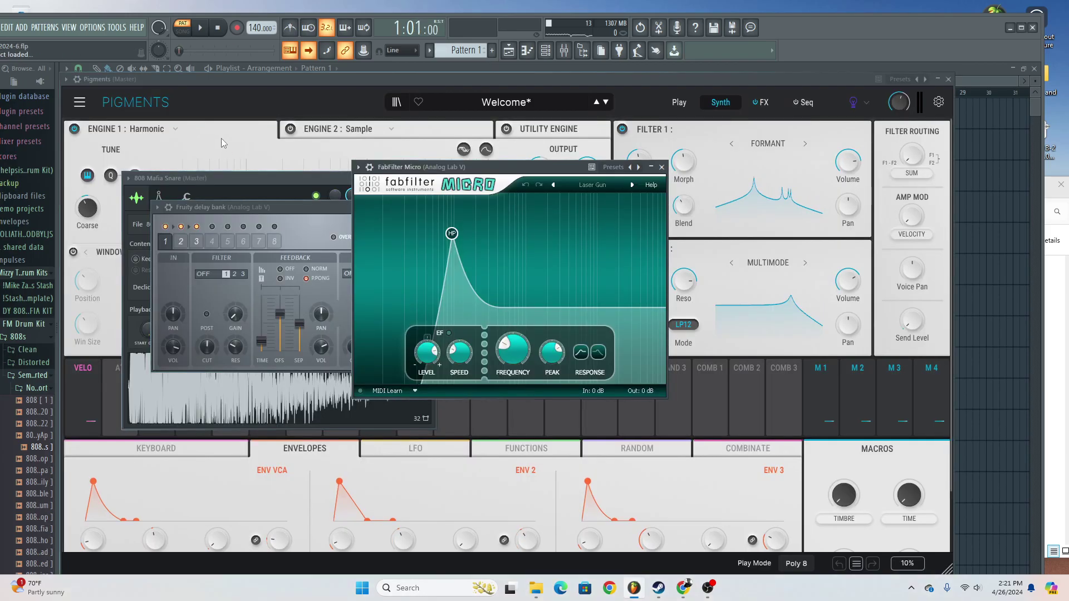
Close the FabFilter Micro window, show the channel rack and start playing the pattern.
left_click(661, 167)
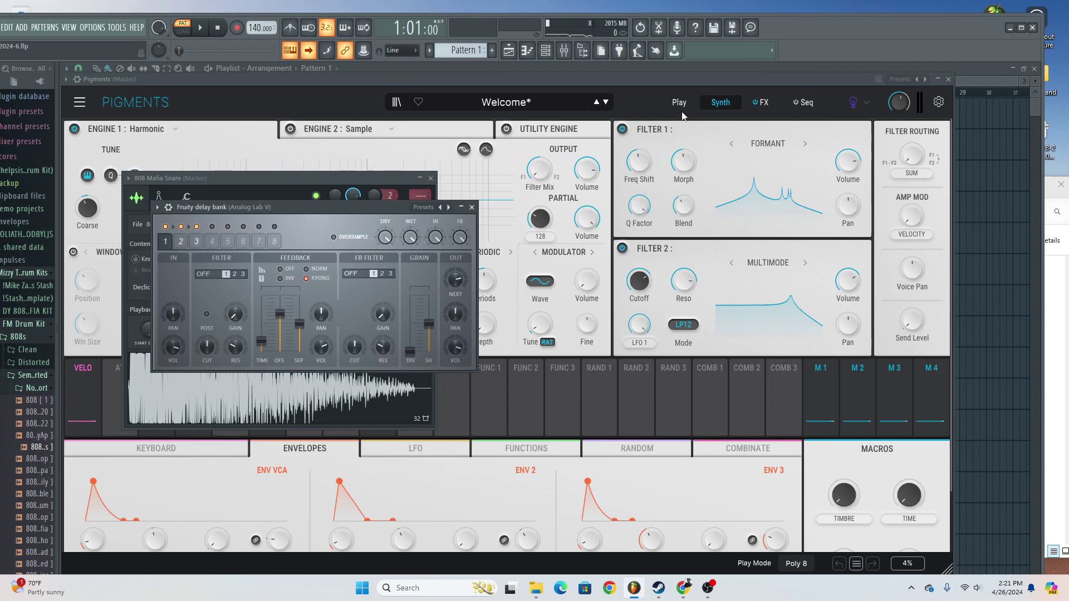
left_click(551, 54)
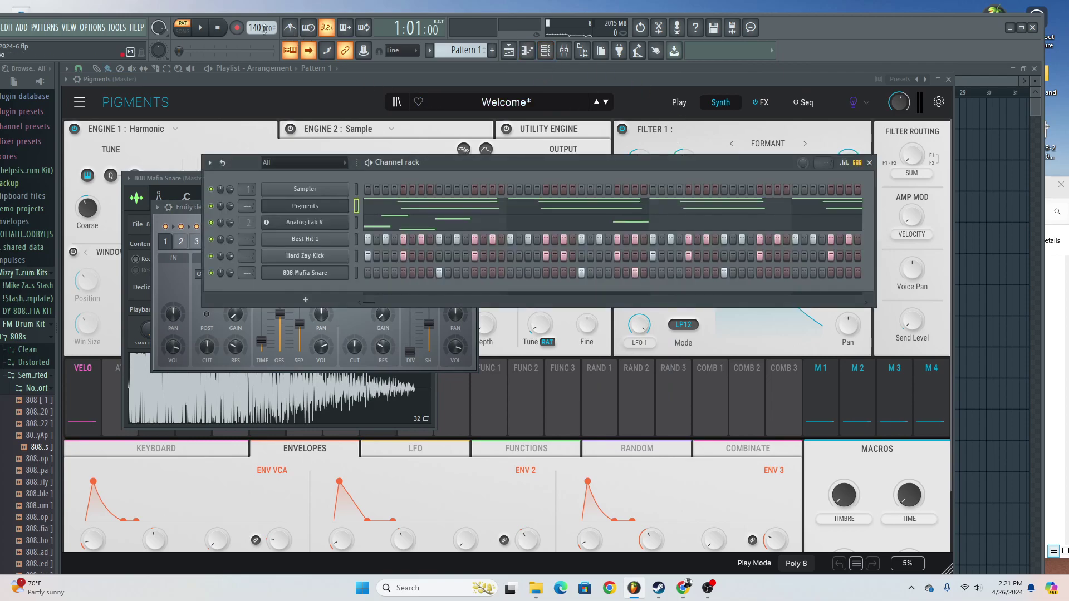
left_click(200, 33)
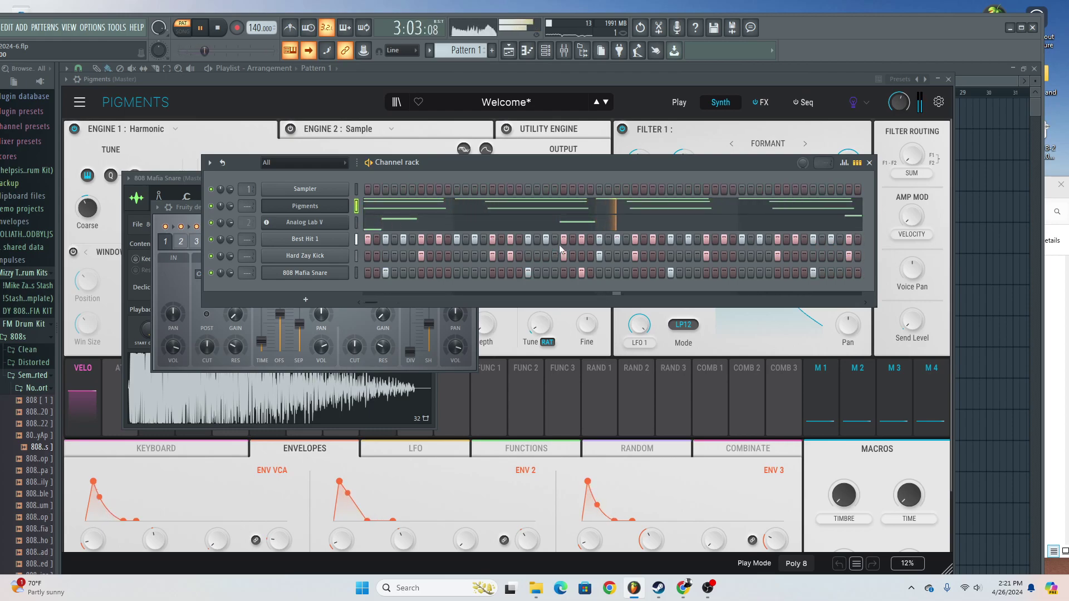
Examine the Analog Lab V and Pigments instruments while the pattern plays, and stop playback.
left_click(301, 223)
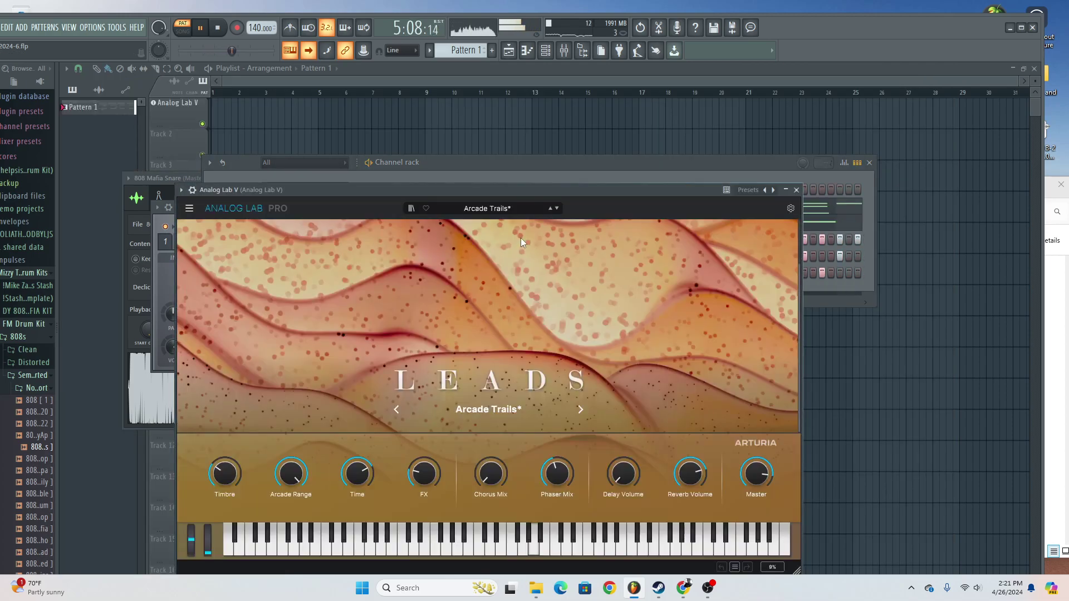
left_click(613, 165)
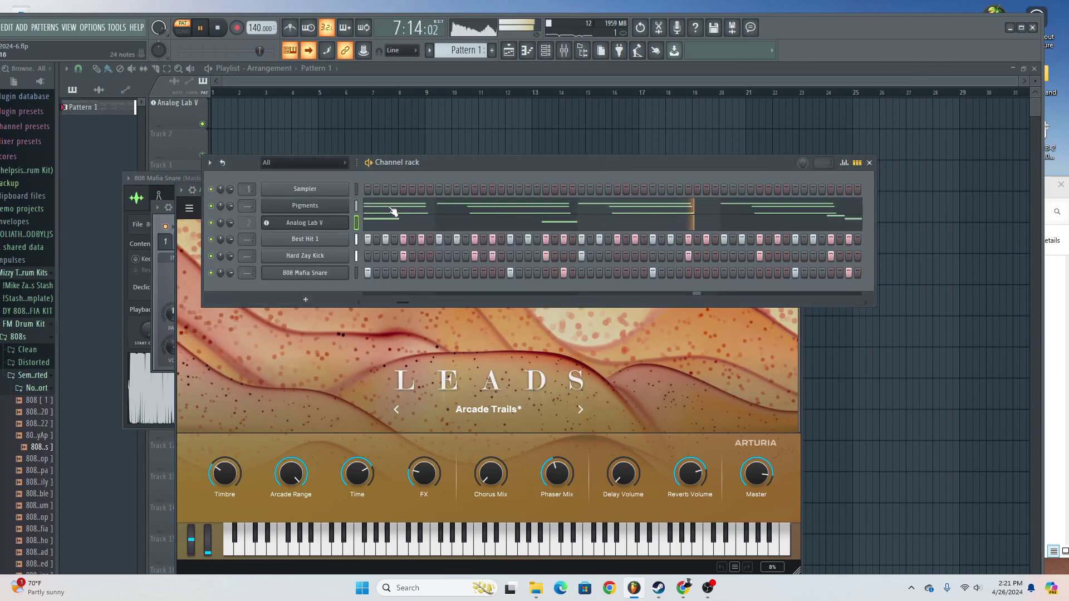
left_click(313, 208)
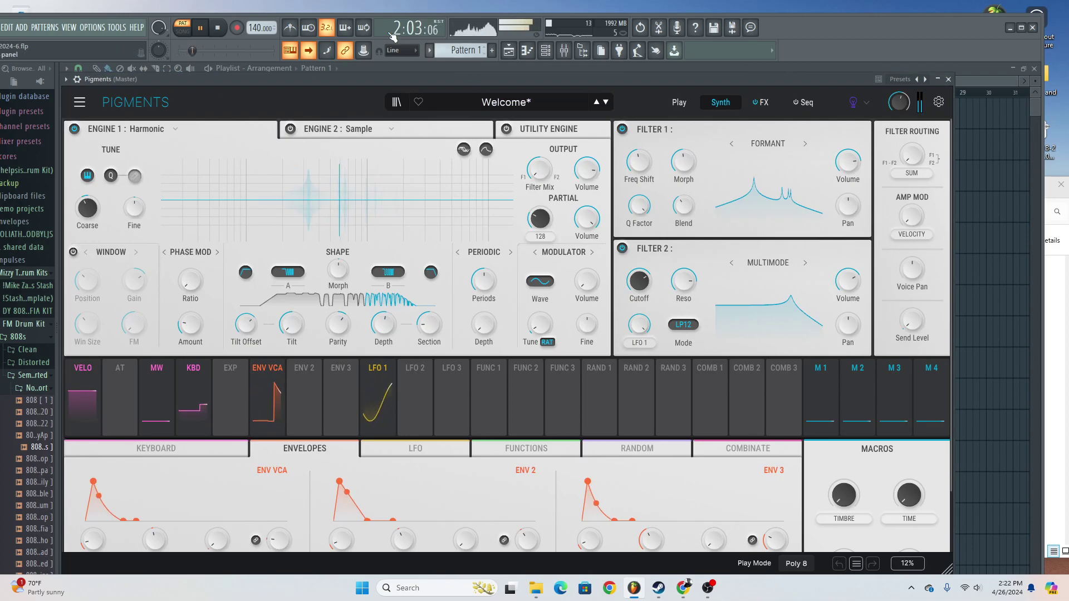
left_click(210, 29)
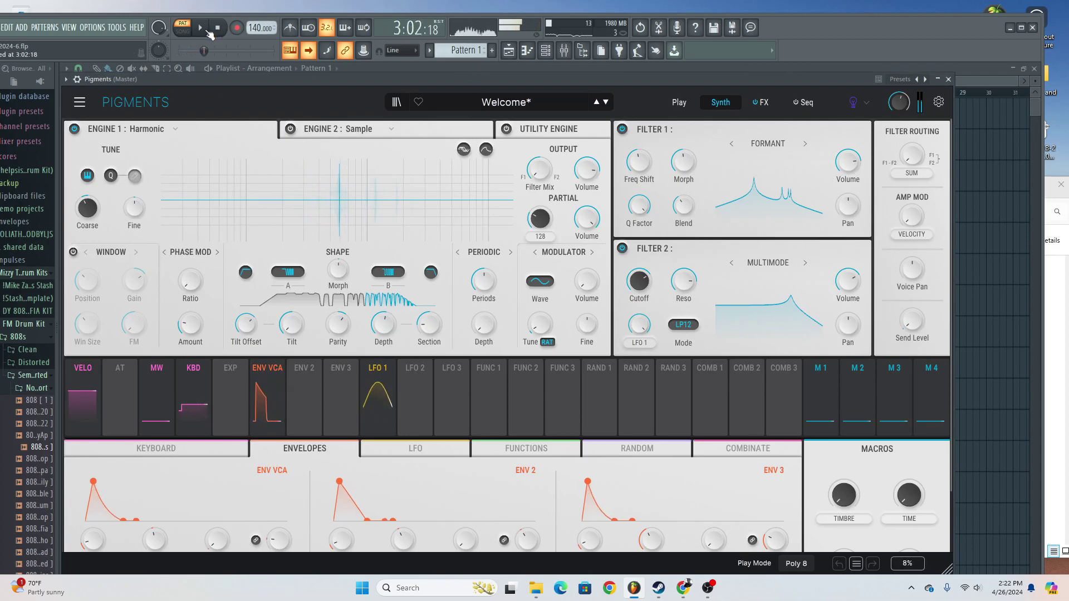
Open the 04222024-5 project from the New folder window and listen to its pattern, then stop playback.
mouse_move(706, 592)
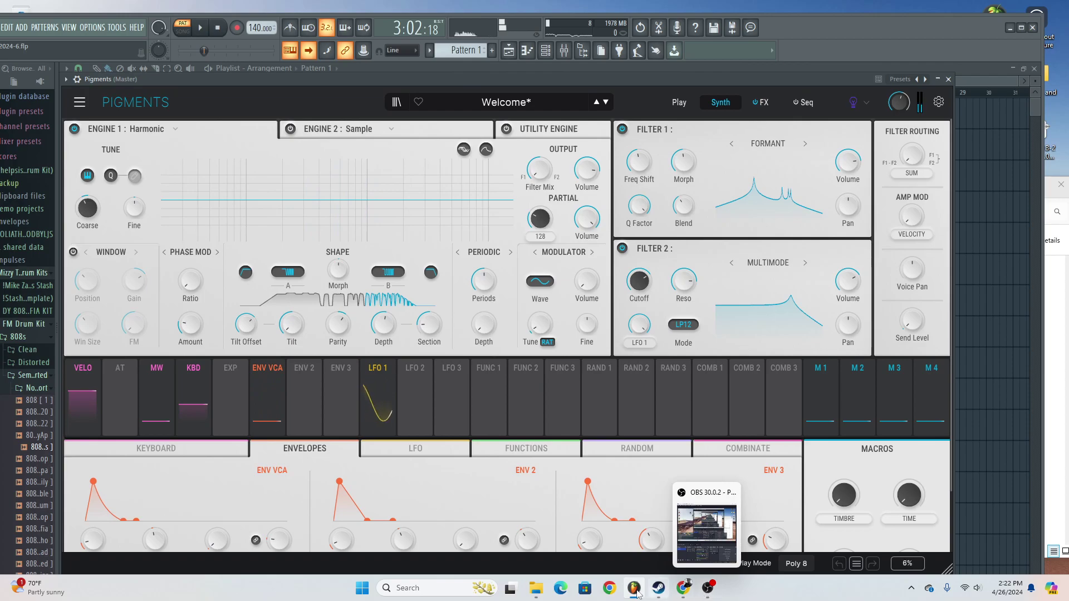
mouse_move(536, 591)
left_click(625, 517)
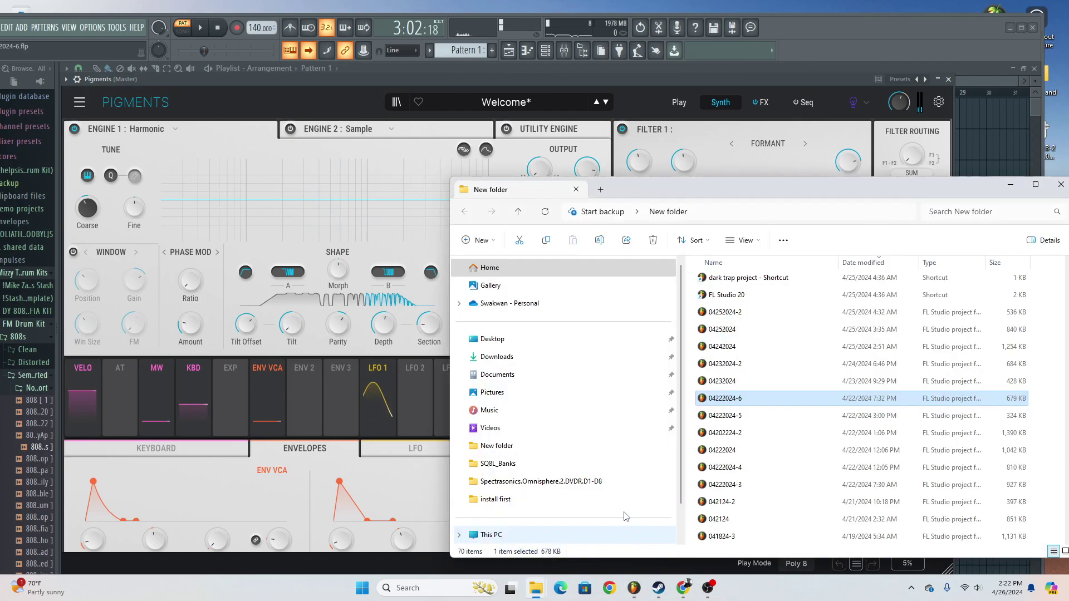
double_click(743, 415)
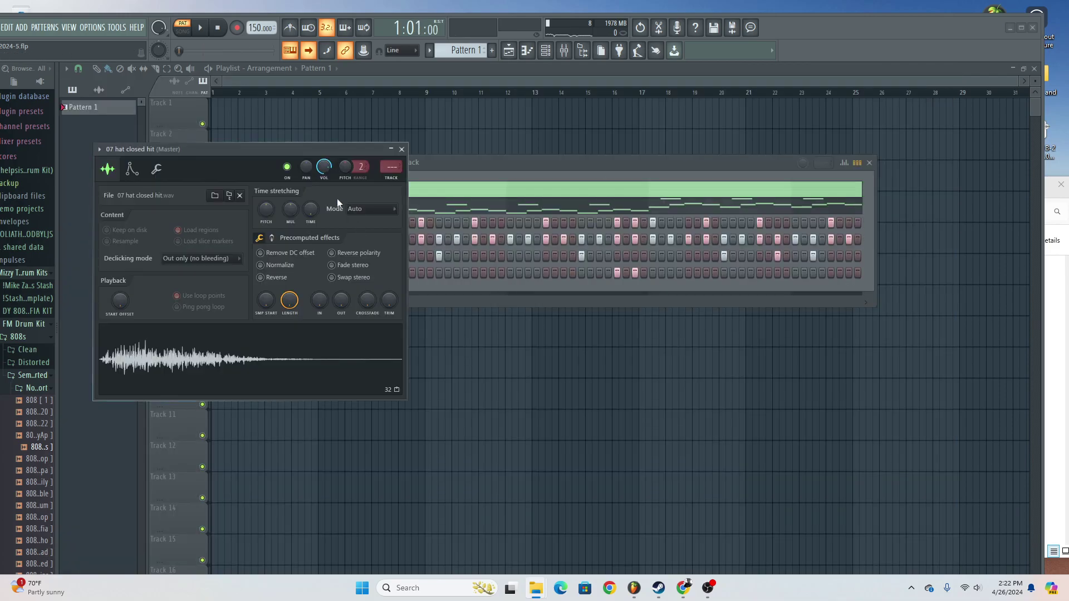
left_click(201, 29)
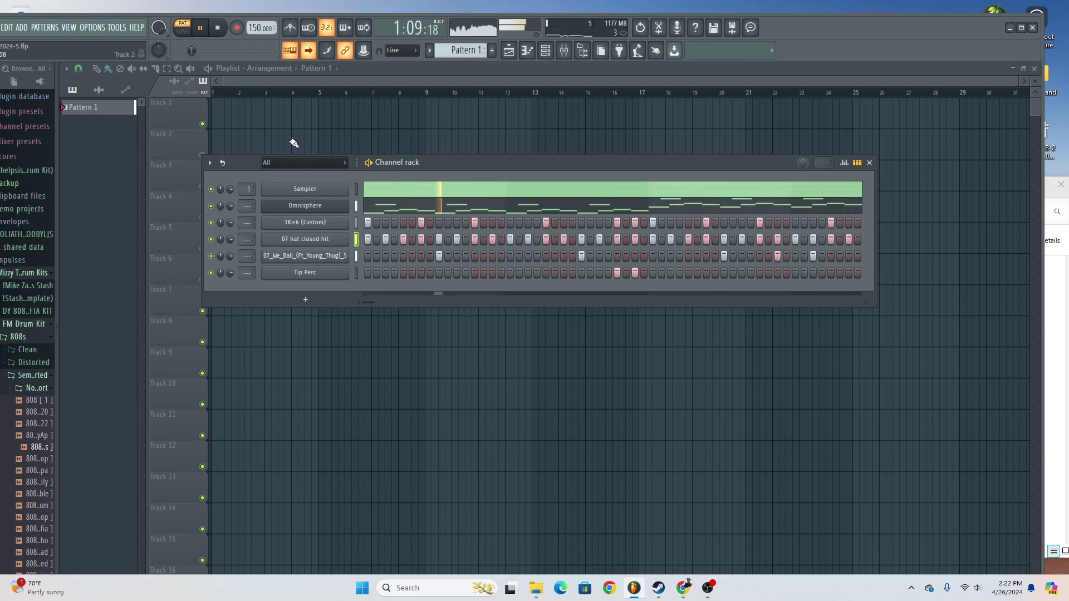
left_click(207, 31)
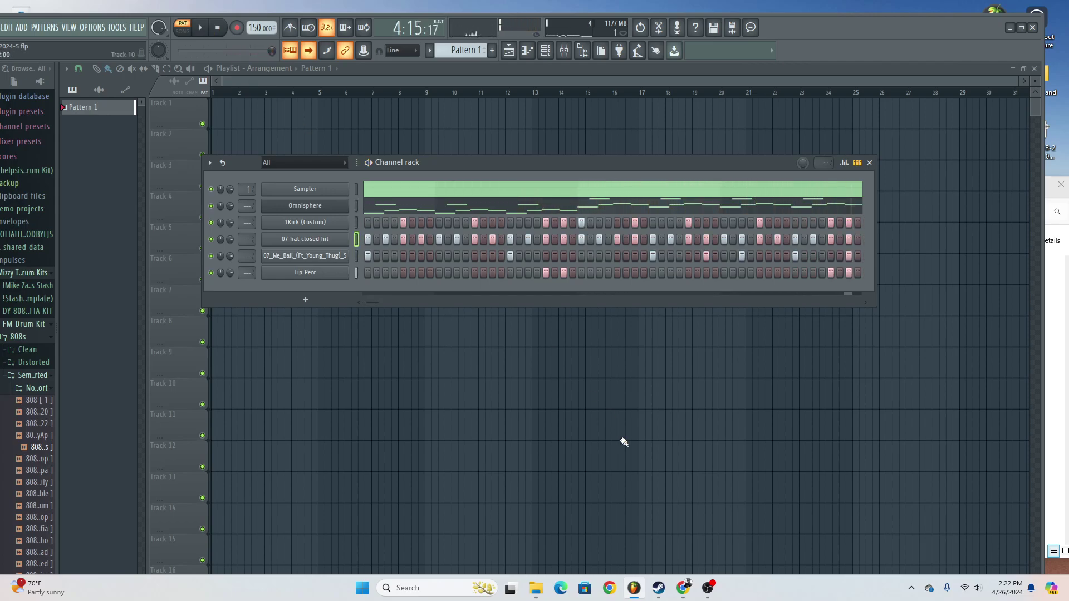
Open the 04222024-4 project from the New folder window.
mouse_move(532, 589)
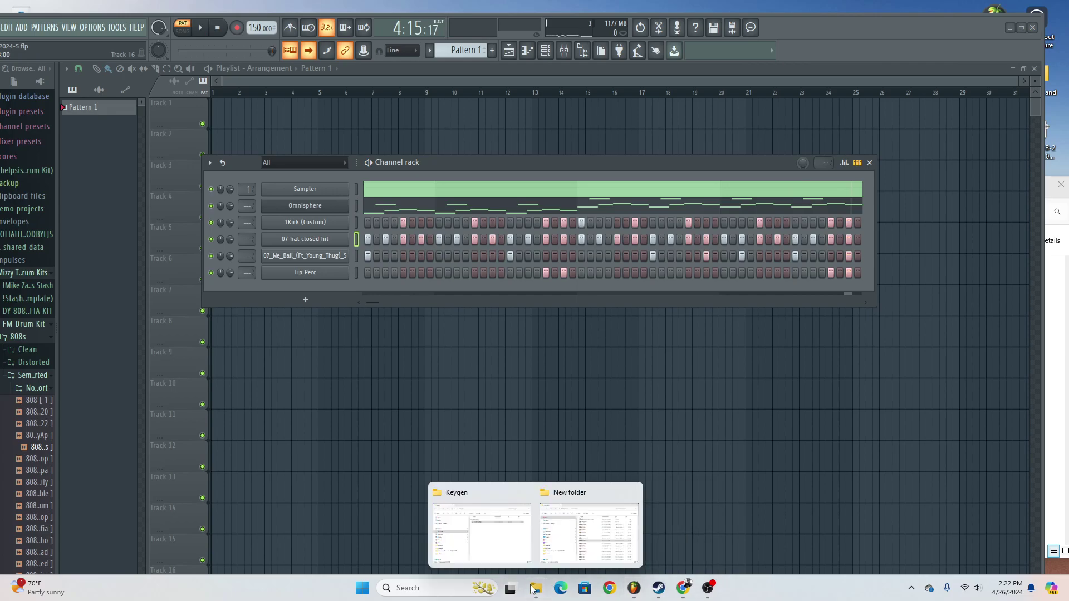
left_click(553, 535)
left_click(761, 438)
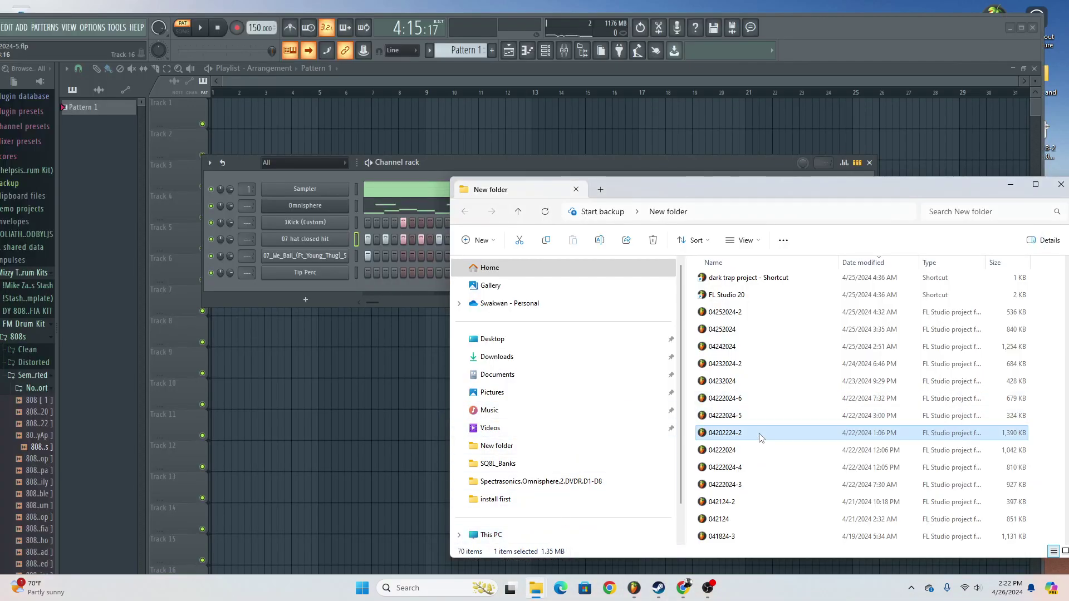
double_click(762, 469)
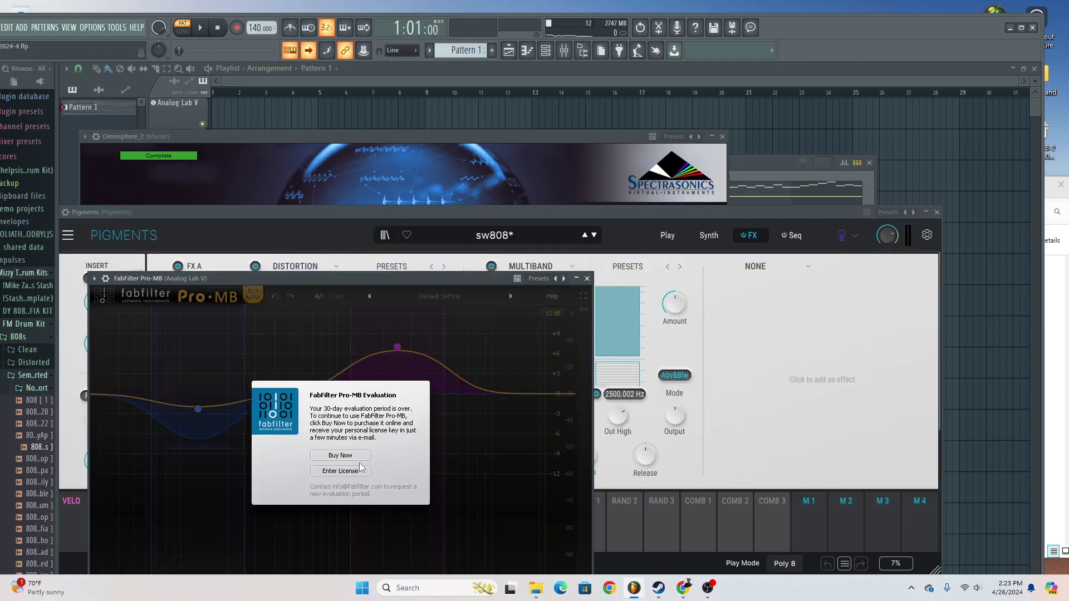
Close the FabFilter Pro-MB window and bring the channel rack in front of the plugin windows.
left_click(587, 279)
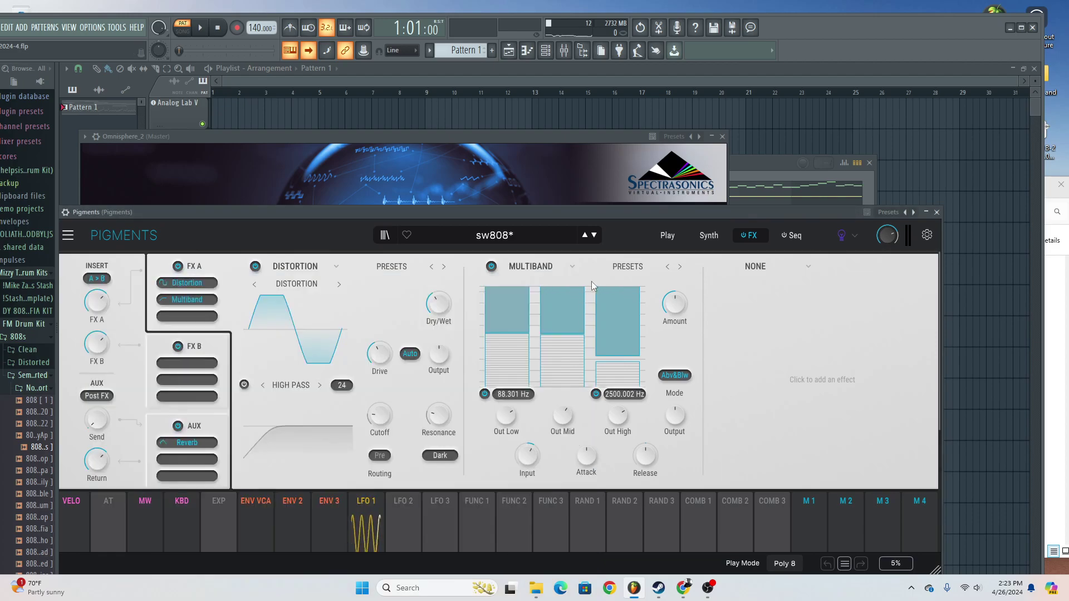
left_click(761, 162)
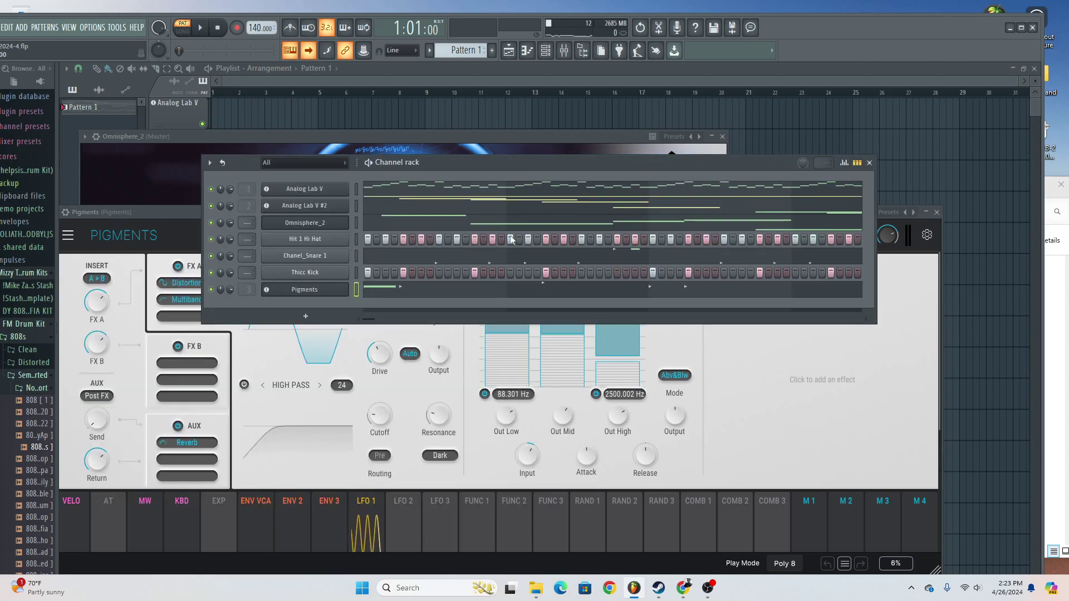
left_click(7, 28)
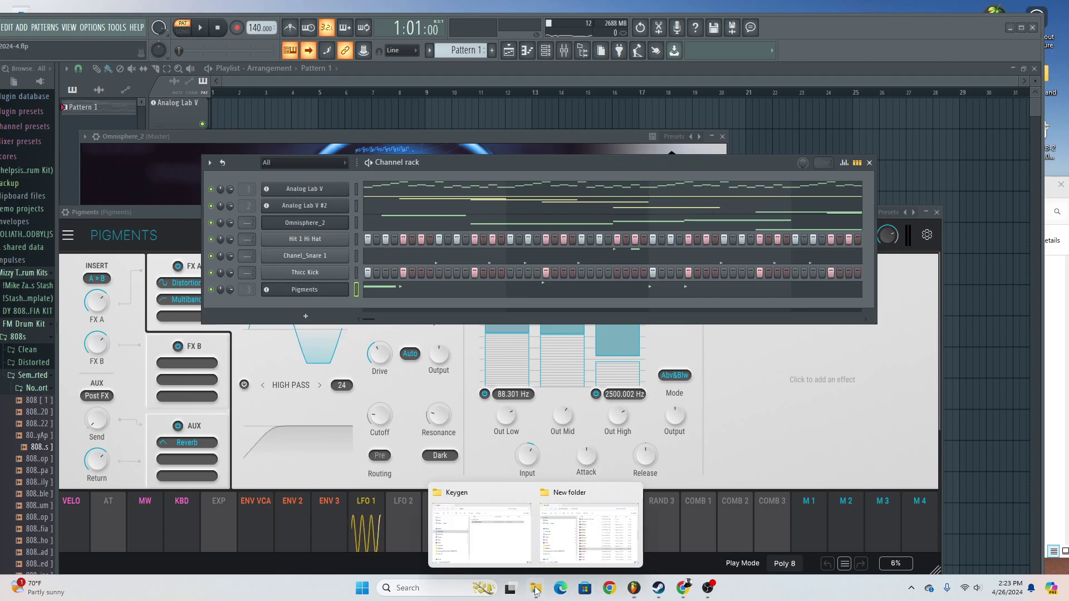
Open the 04222024-3 project from the New folder window and listen to its pattern with the channel rack in front.
left_click(623, 529)
double_click(749, 485)
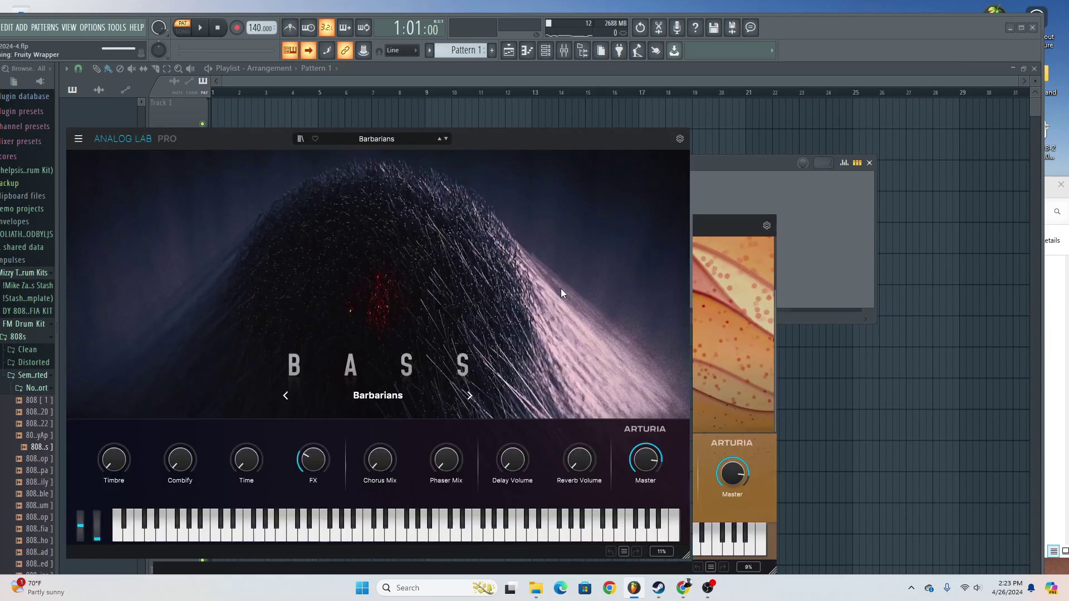
left_click(753, 162)
left_click(201, 28)
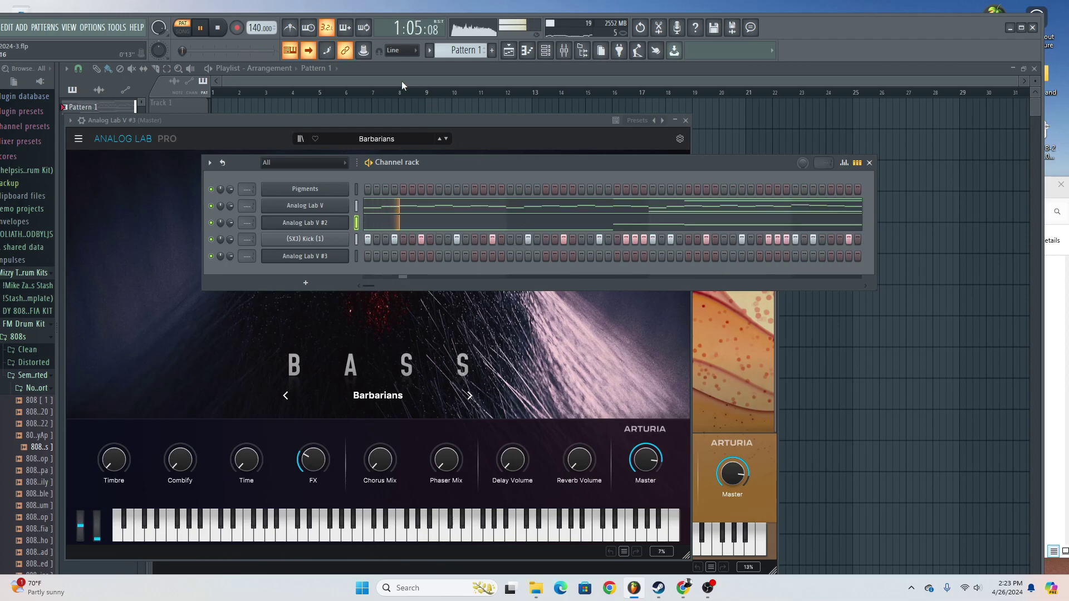
left_click(200, 29)
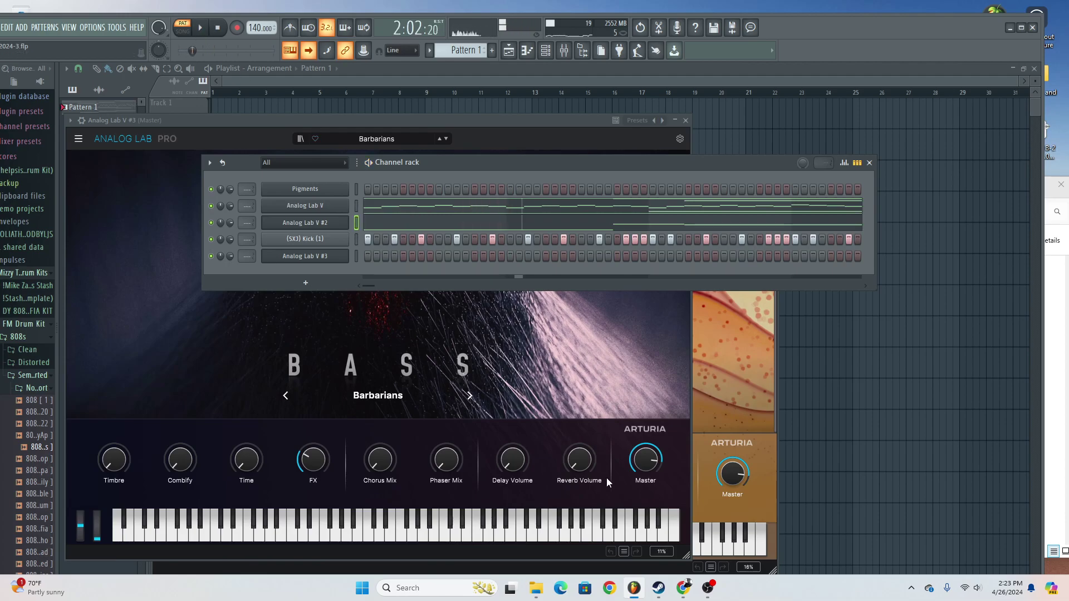
Open the 04202224-2 project from the New folder window.
mouse_move(540, 599)
left_click(562, 540)
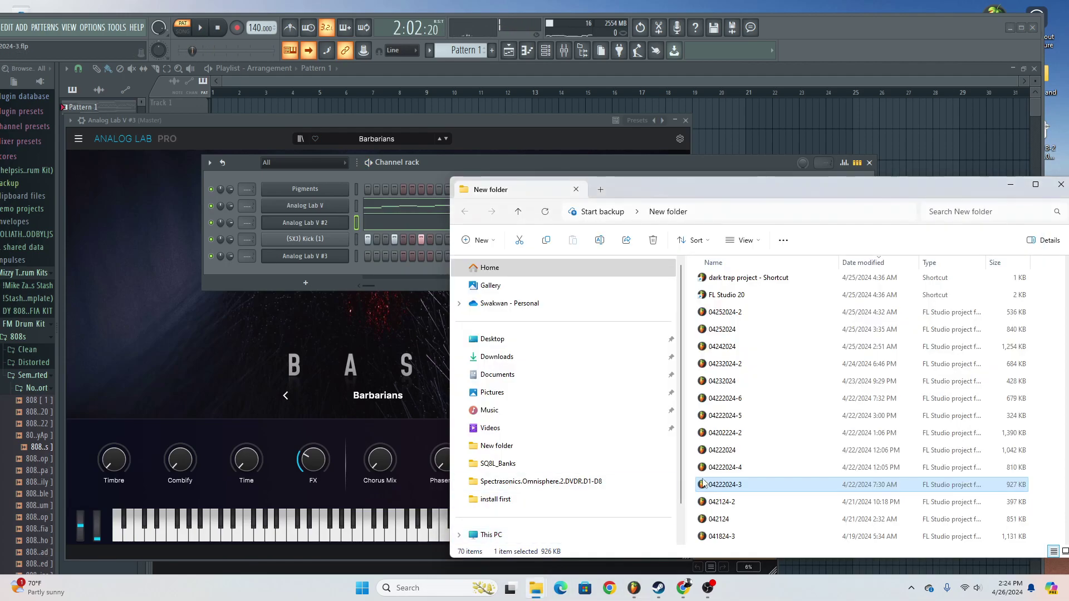
left_click(779, 416)
double_click(793, 433)
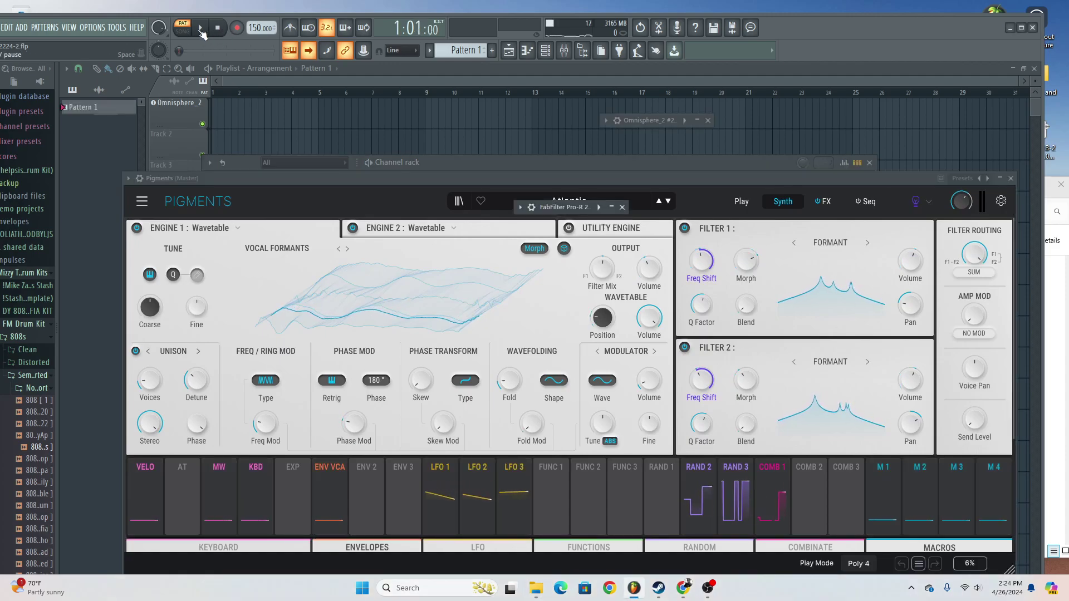
Play the pattern and examine its Pigments piano roll and the channel rack.
key("space")
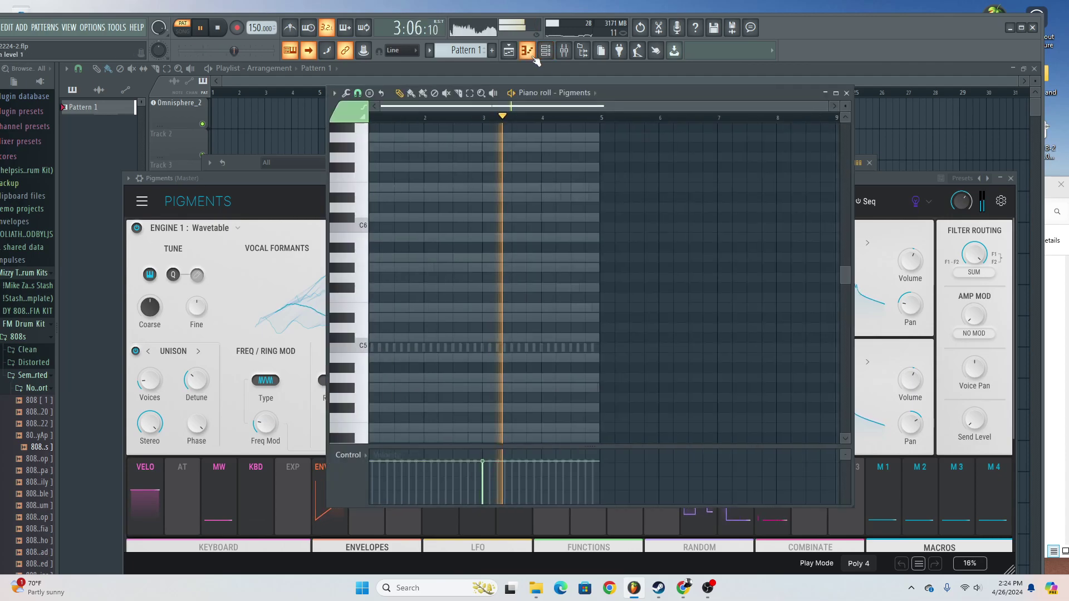
left_click(532, 56)
left_click(546, 50)
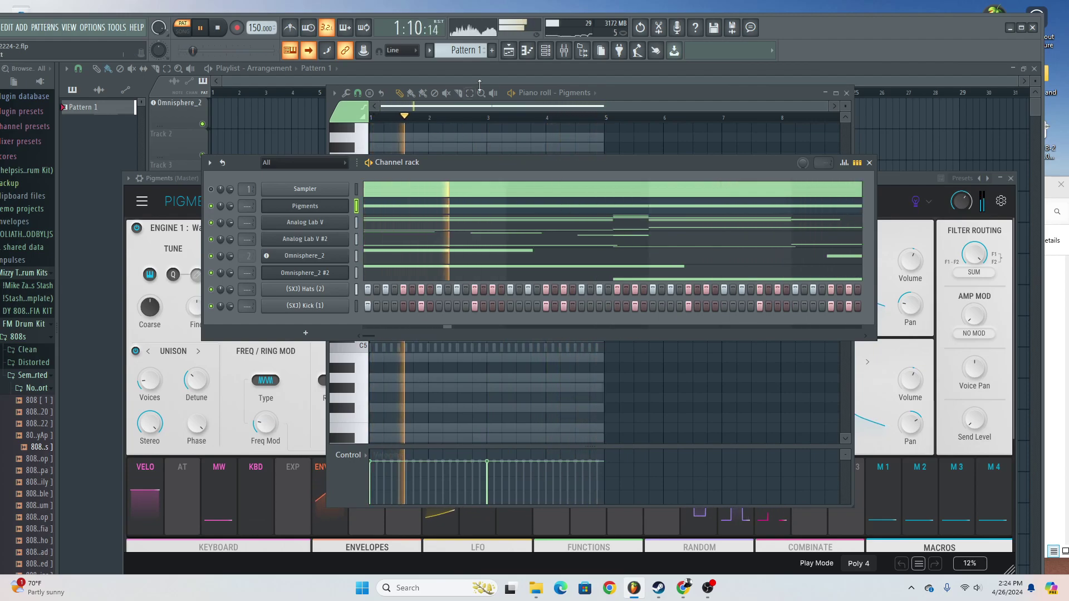
Open the 04222024 project from the New folder window, discarding the changes to the current project.
mouse_move(541, 588)
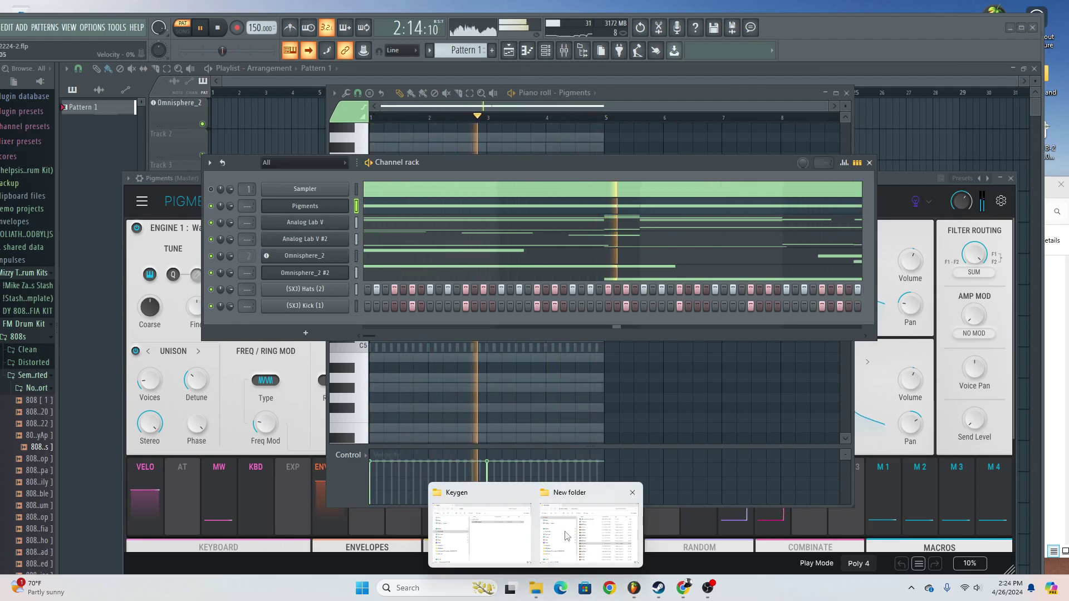
left_click(589, 529)
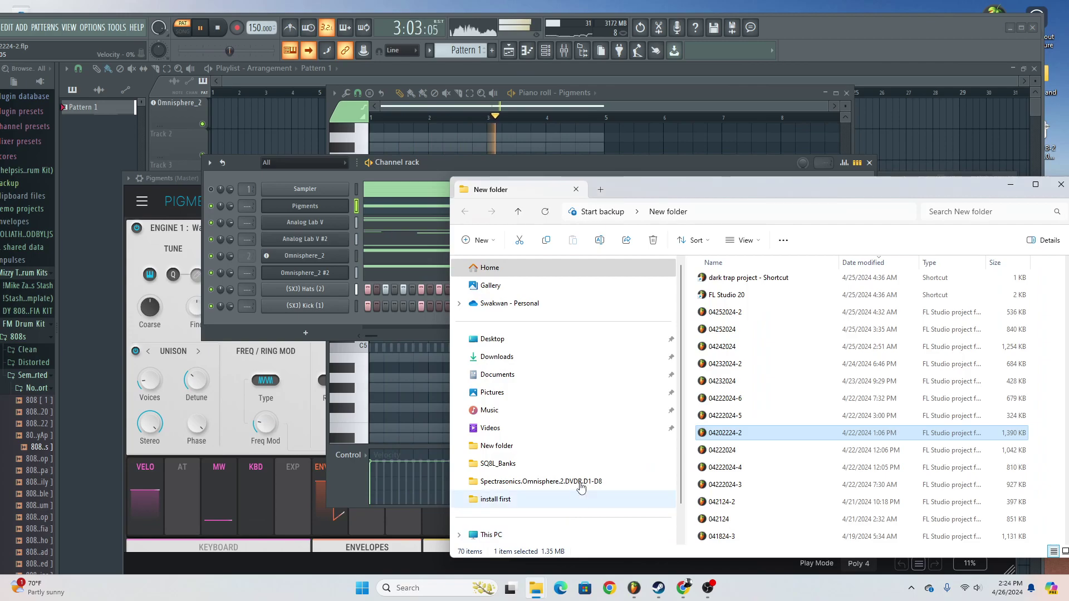
left_click(748, 452)
double_click(748, 452)
left_click(550, 325)
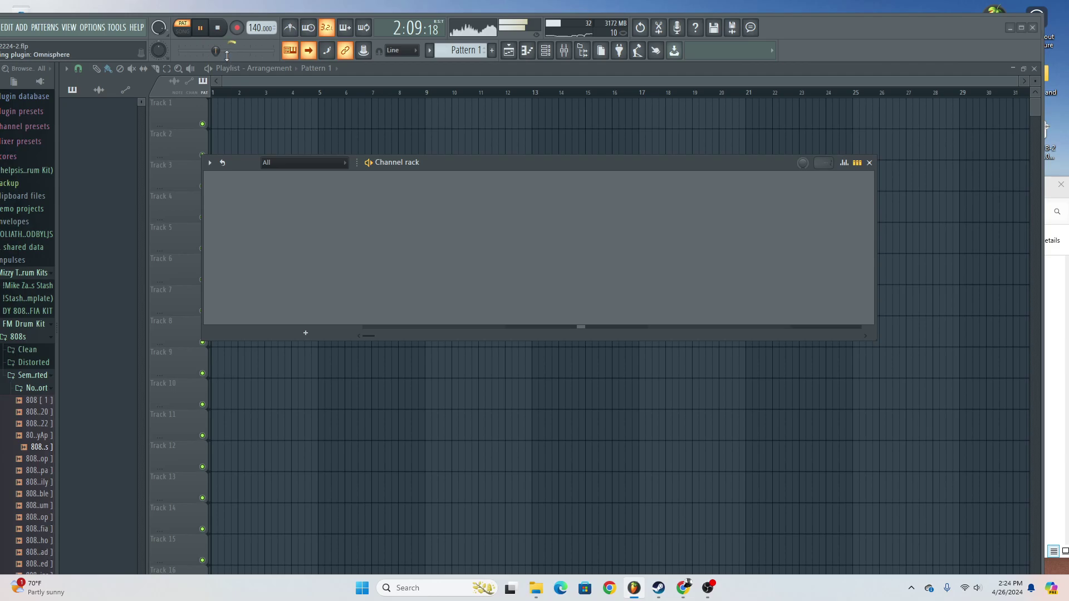
Close the open windows and examine the Omnisphere_2 notes in the piano roll while the pattern plays.
key("F12")
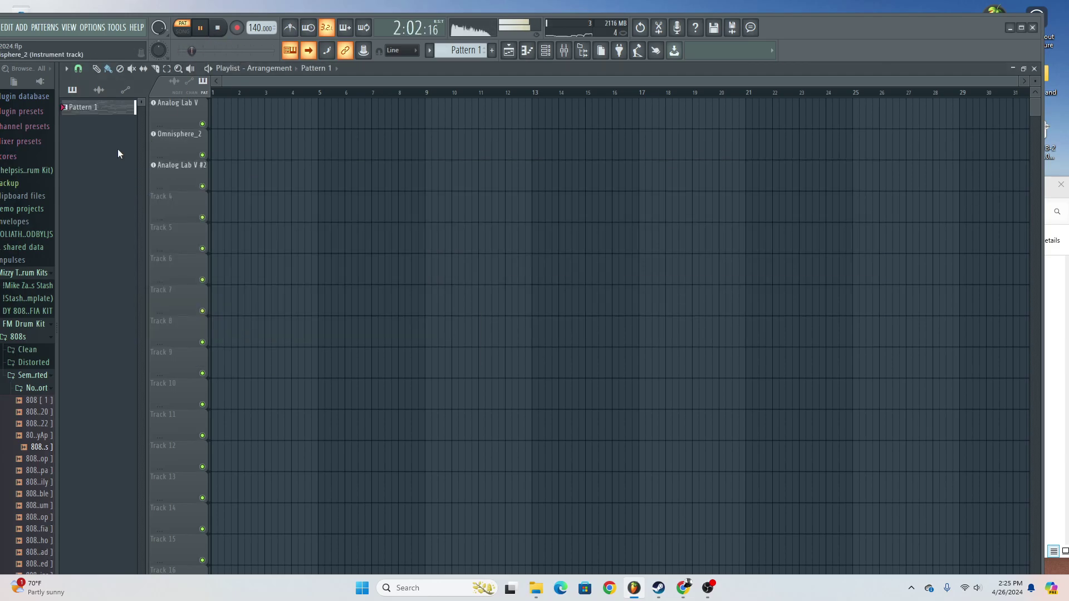
left_click(527, 58)
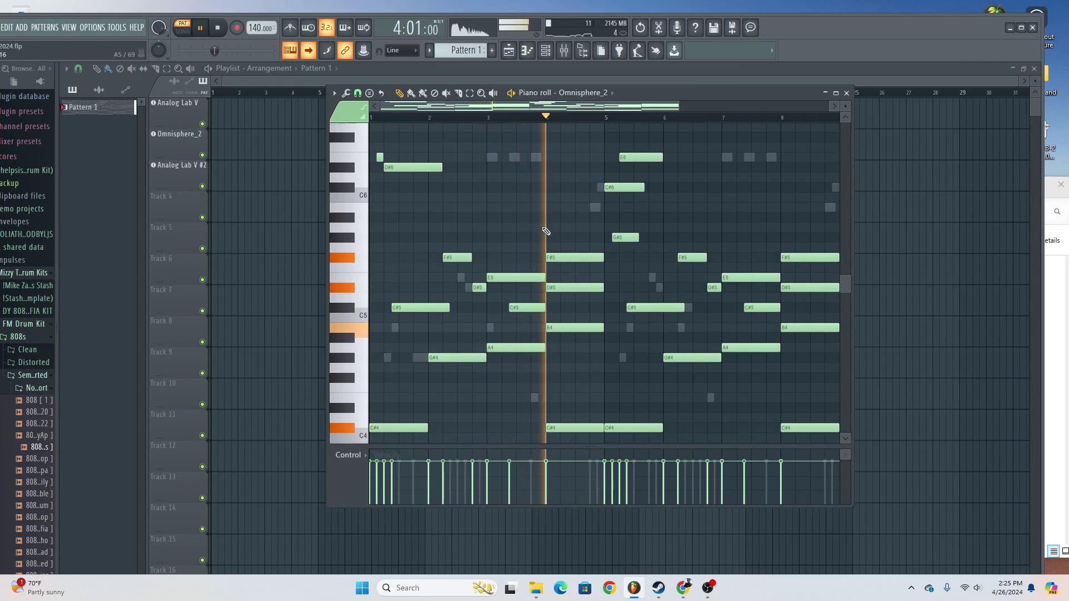
scroll(558, 243, "down", 2)
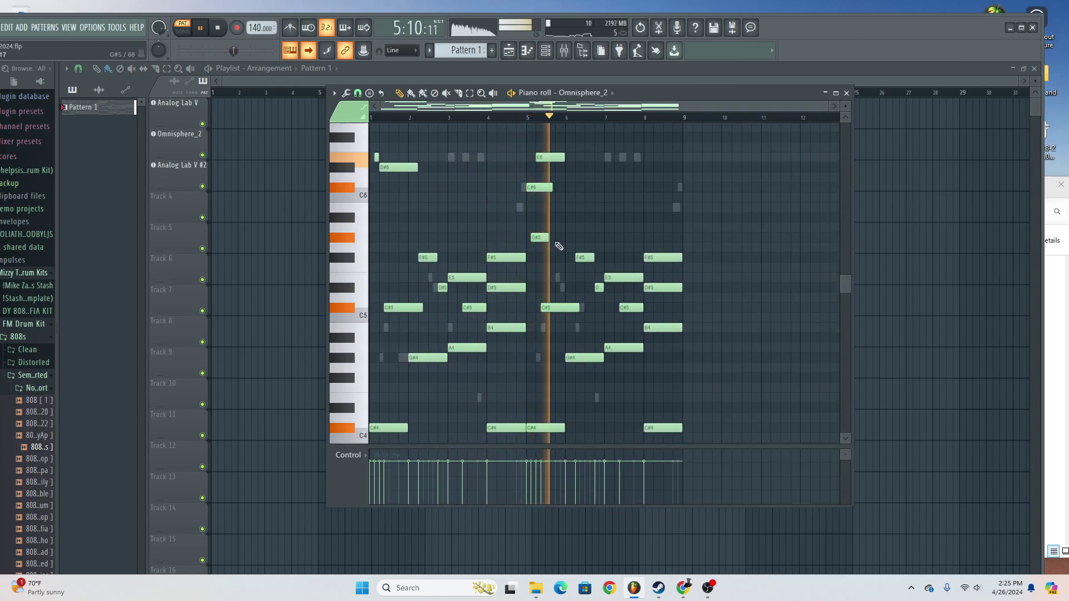
scroll(559, 245, "down", 1)
scroll(560, 245, "down", 3)
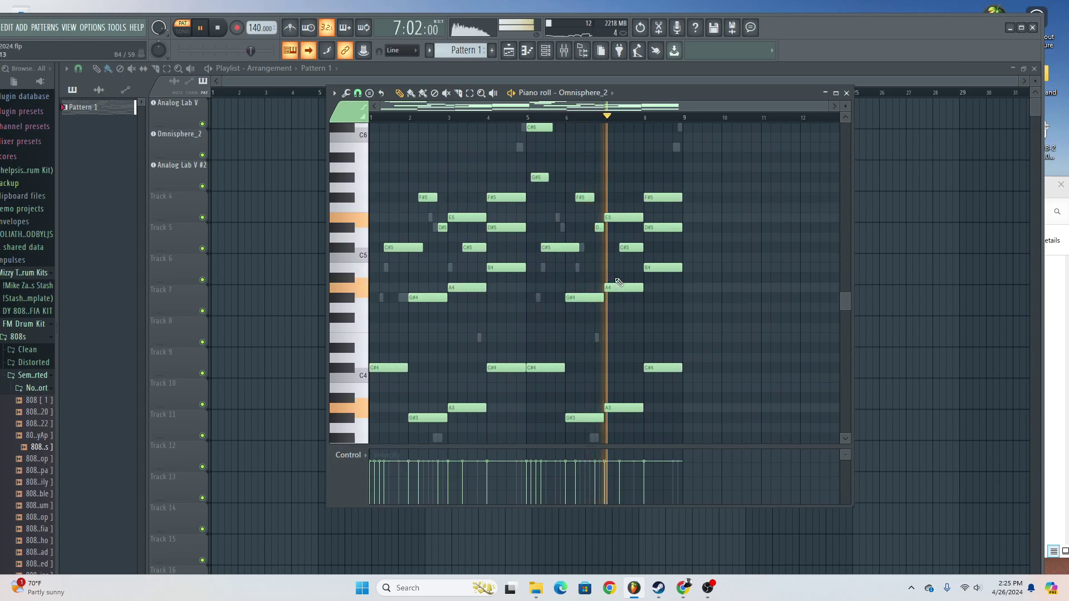
Switch the piano roll to the Analog Lab V channel and examine its notes during playback.
left_click(591, 92)
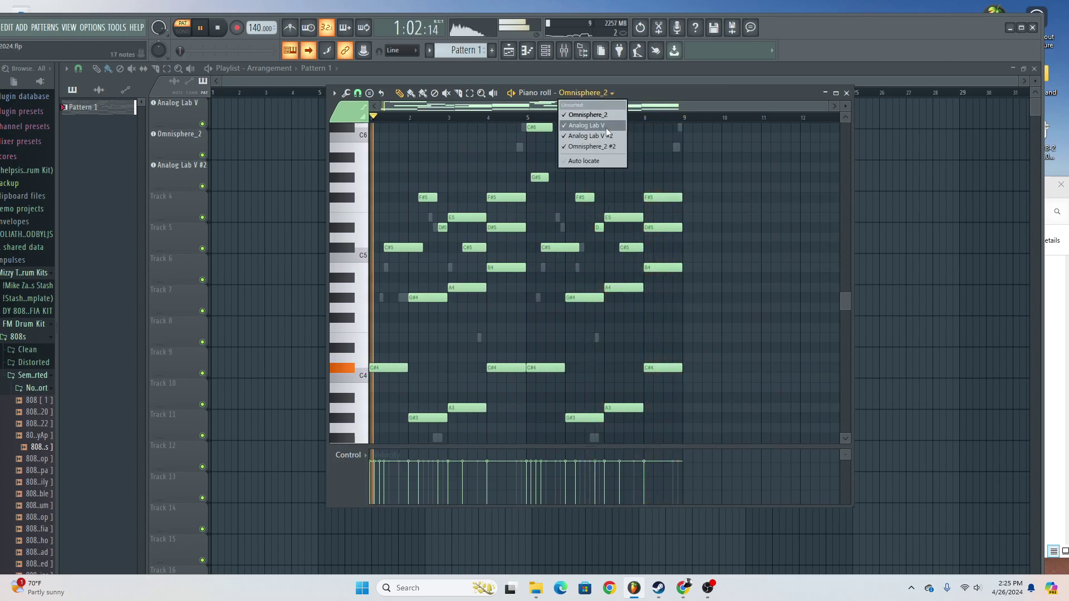
left_click(606, 127)
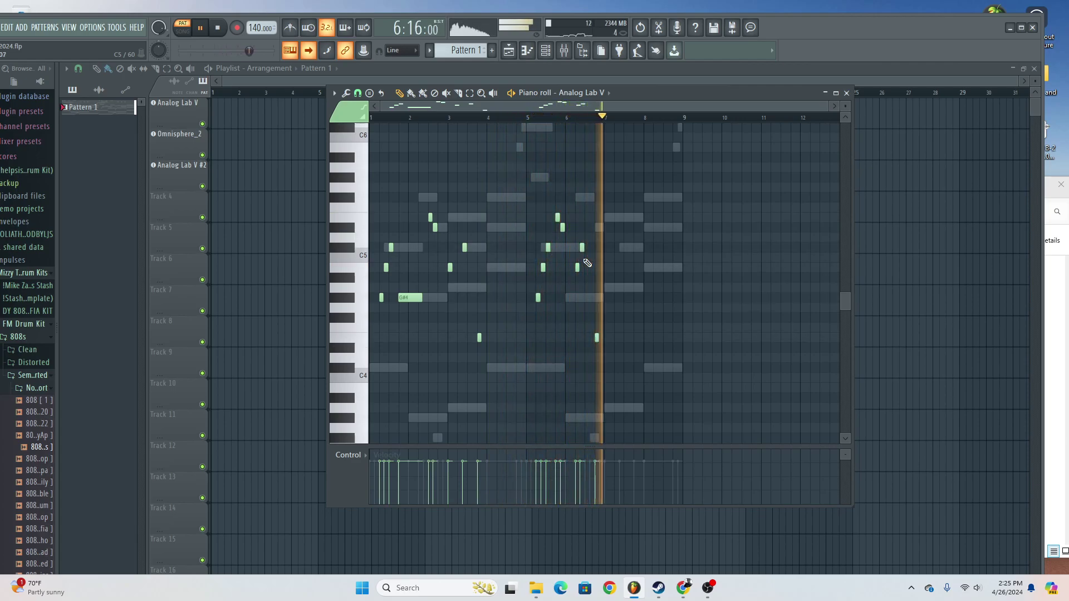
left_click(609, 94)
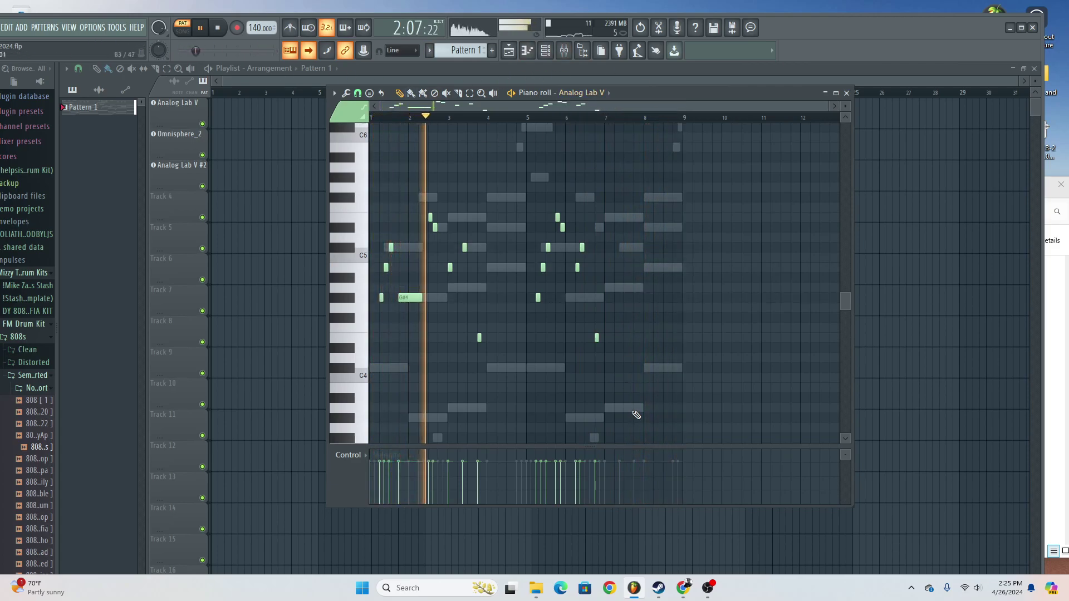
Open the 042124-2 project from the New folder window, discarding the changes to 04222024.flp.
left_click(591, 527)
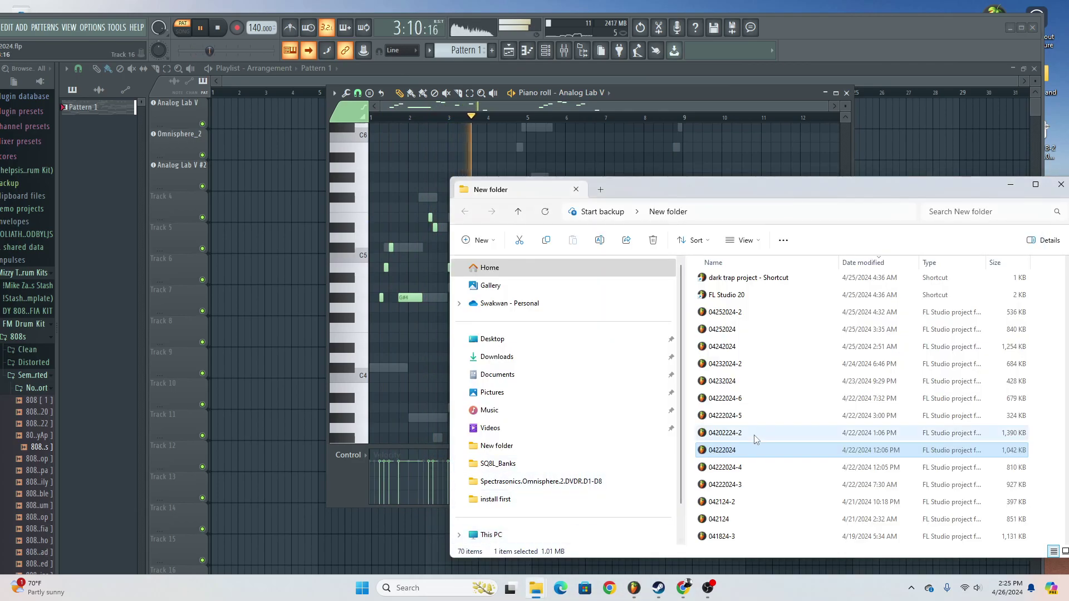
left_click(763, 503)
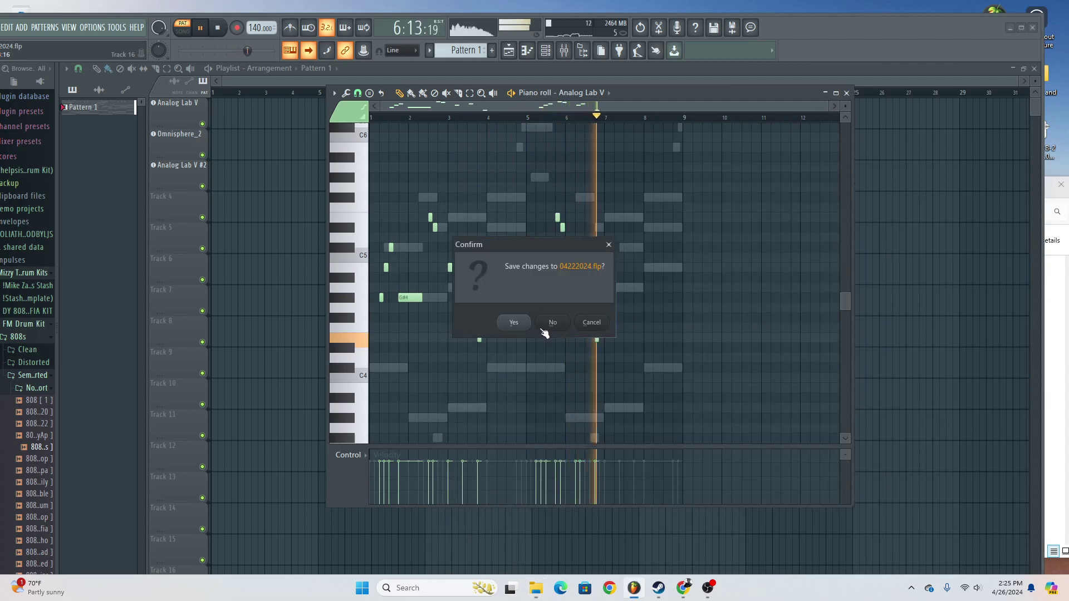
left_click(550, 329)
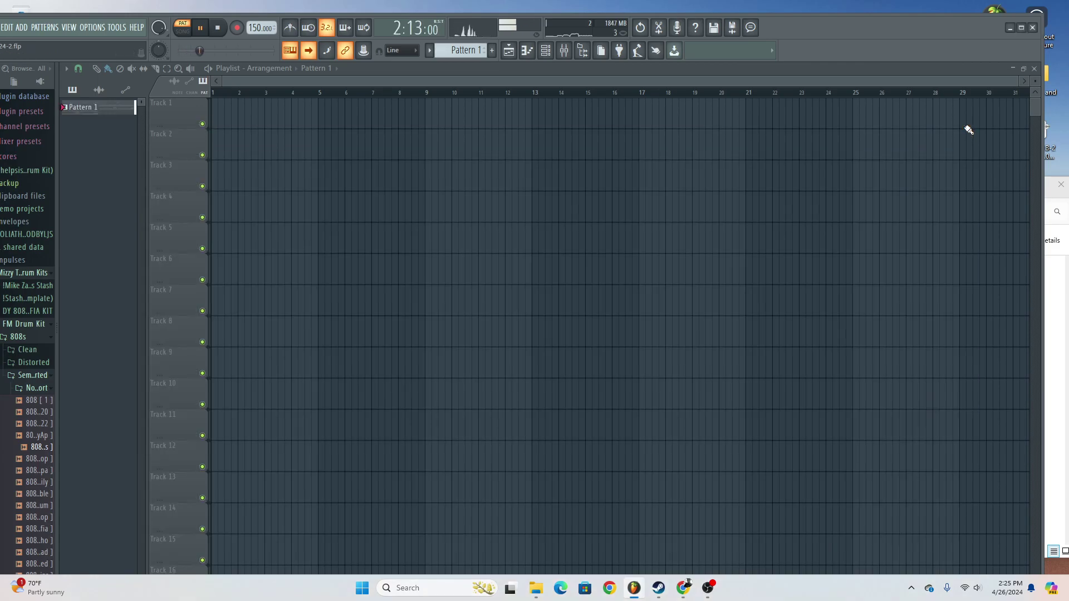
Examine the channel rack while the pattern plays, and close it again.
left_click(967, 130)
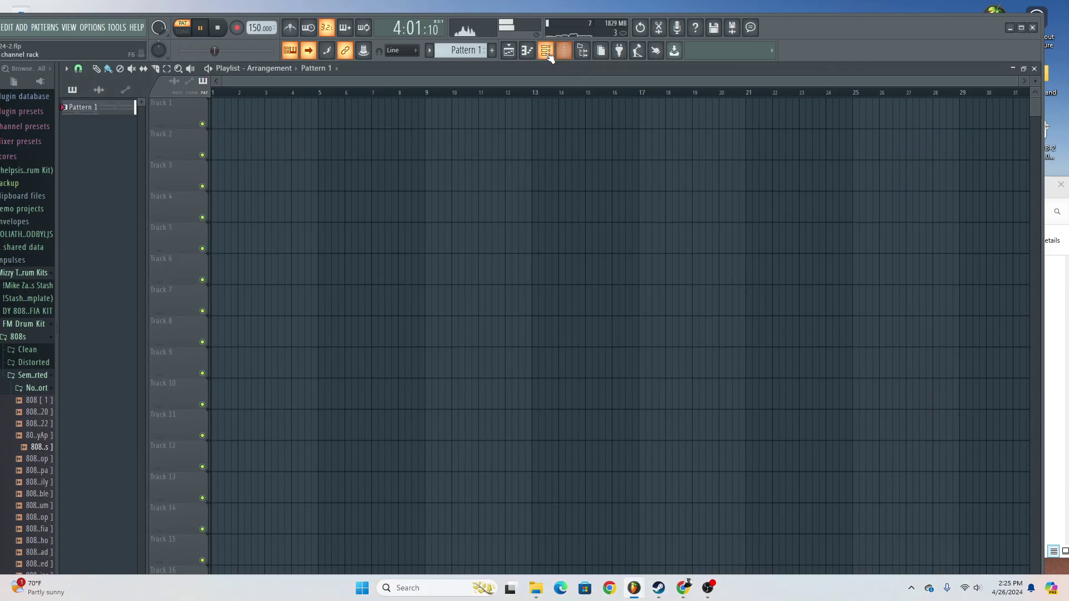
left_click(548, 54)
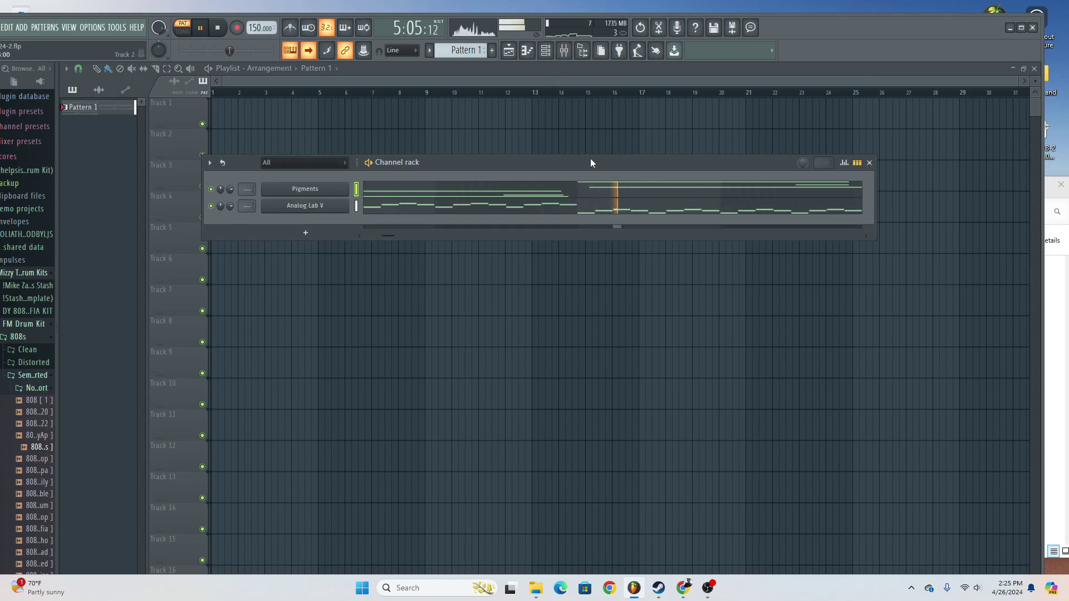
left_click(870, 164)
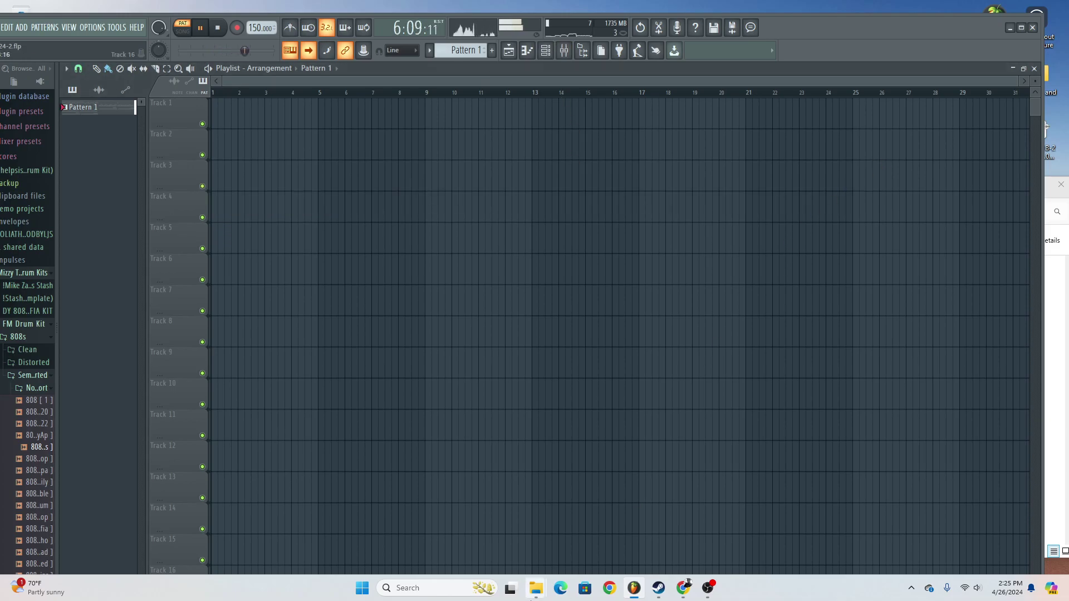
Open the 042124 project from the New folder window.
mouse_move(537, 588)
left_click(590, 525)
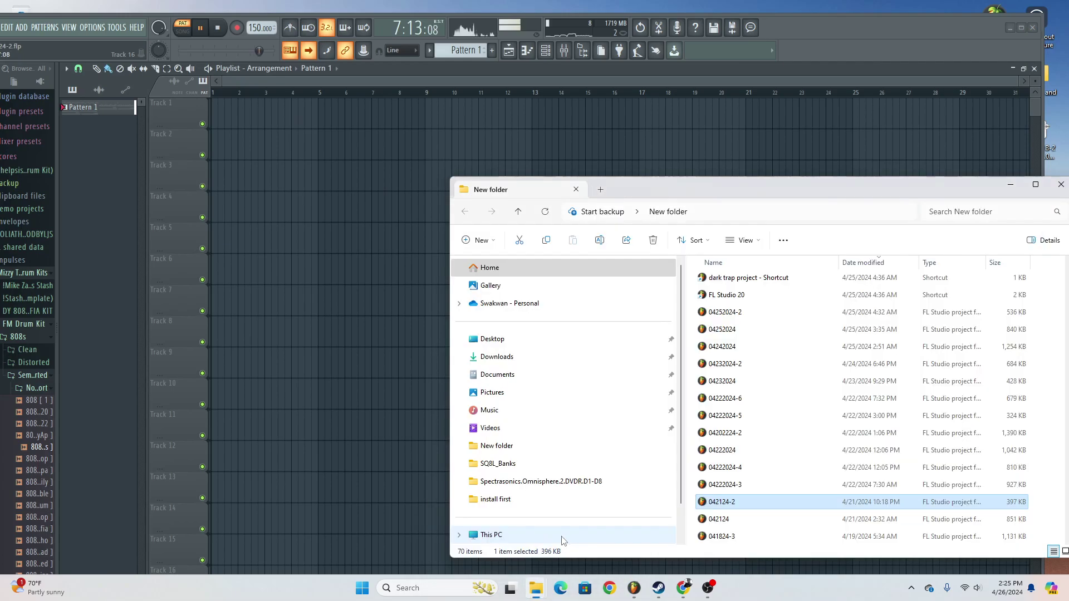
double_click(747, 519)
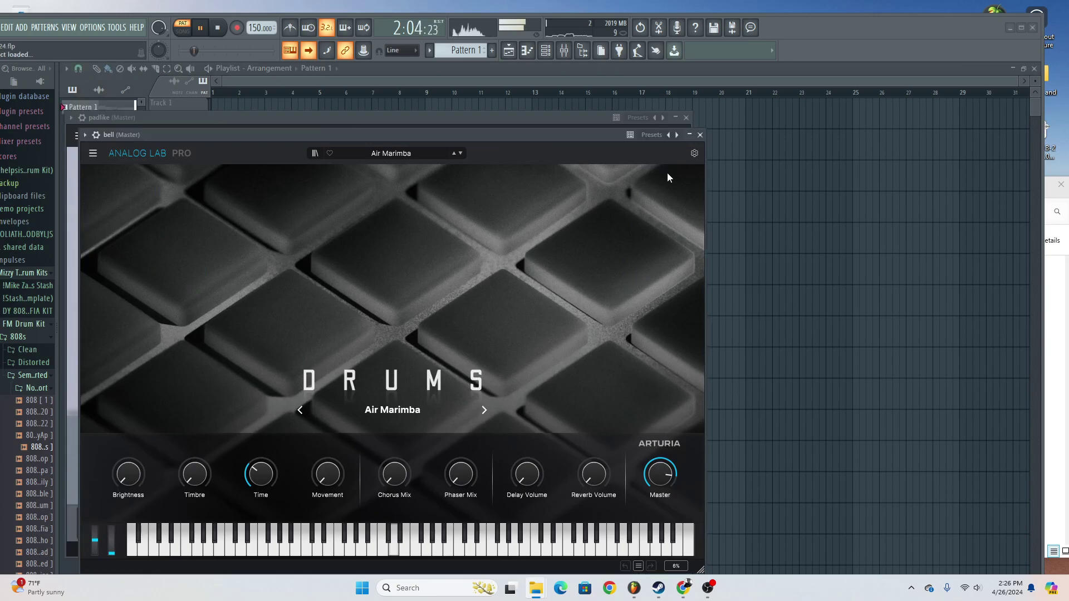
Close the bell and padlike plugin windows and examine the channel rack while the pattern plays.
left_click(702, 135)
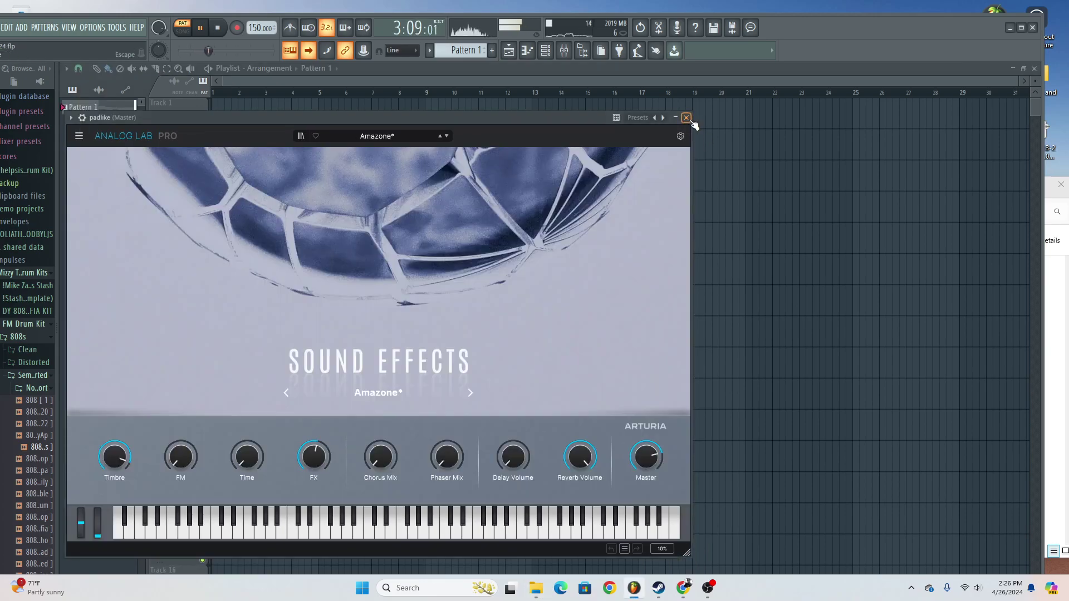
left_click(687, 118)
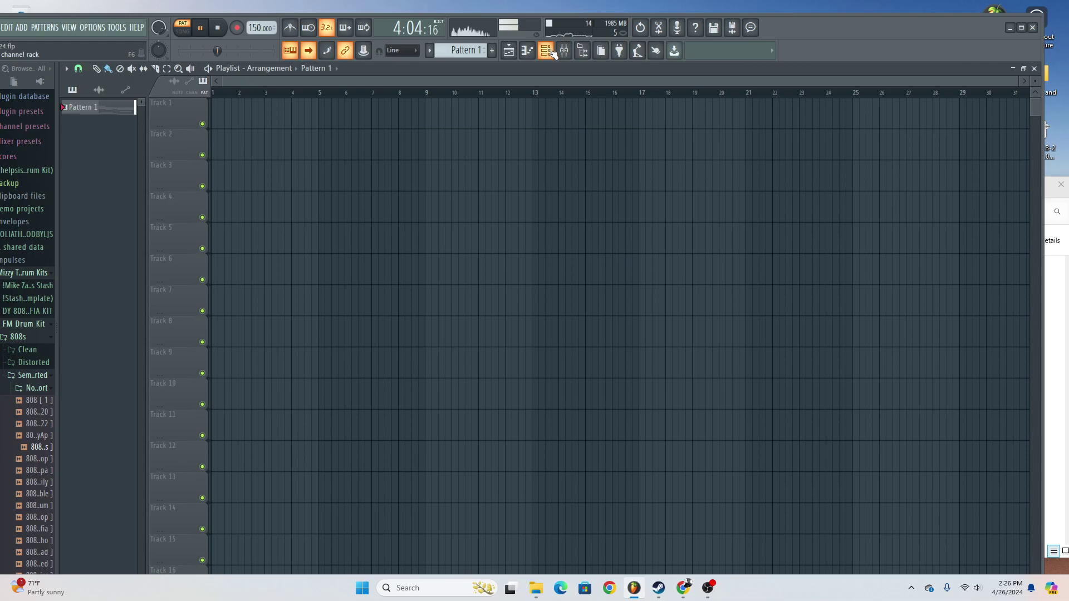
left_click(551, 56)
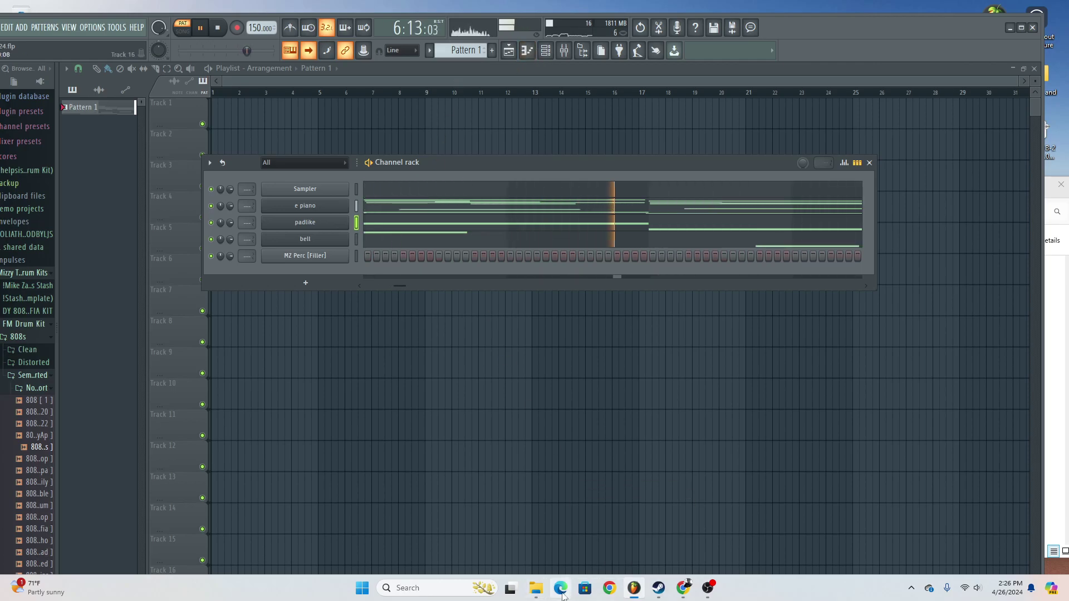
Open the 041824-3 project from the New folder window.
mouse_move(539, 594)
left_click(589, 523)
scroll(746, 501, "down", 1)
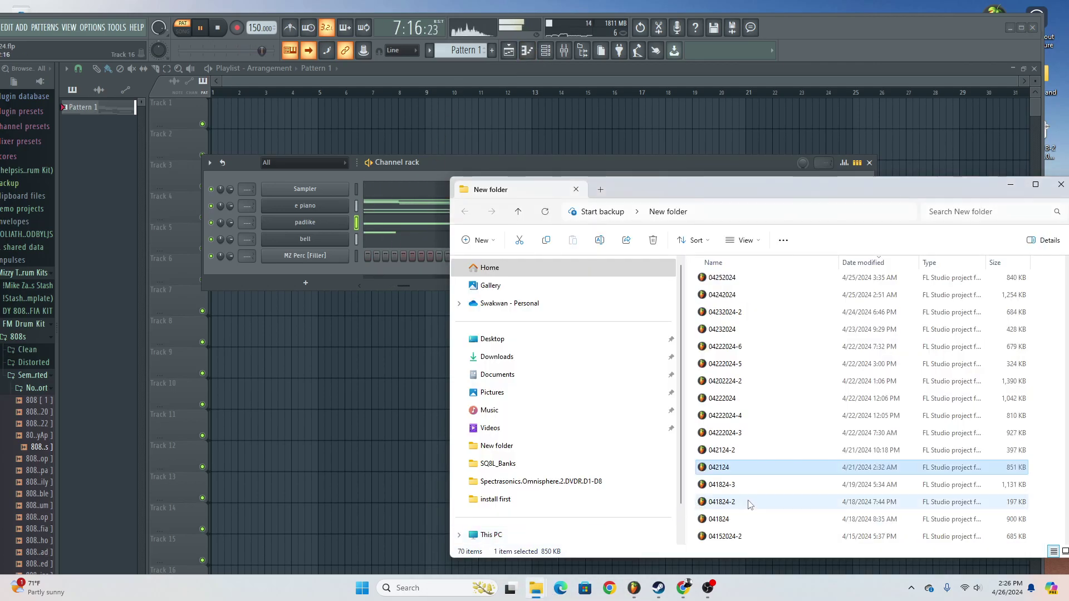
left_click(788, 486)
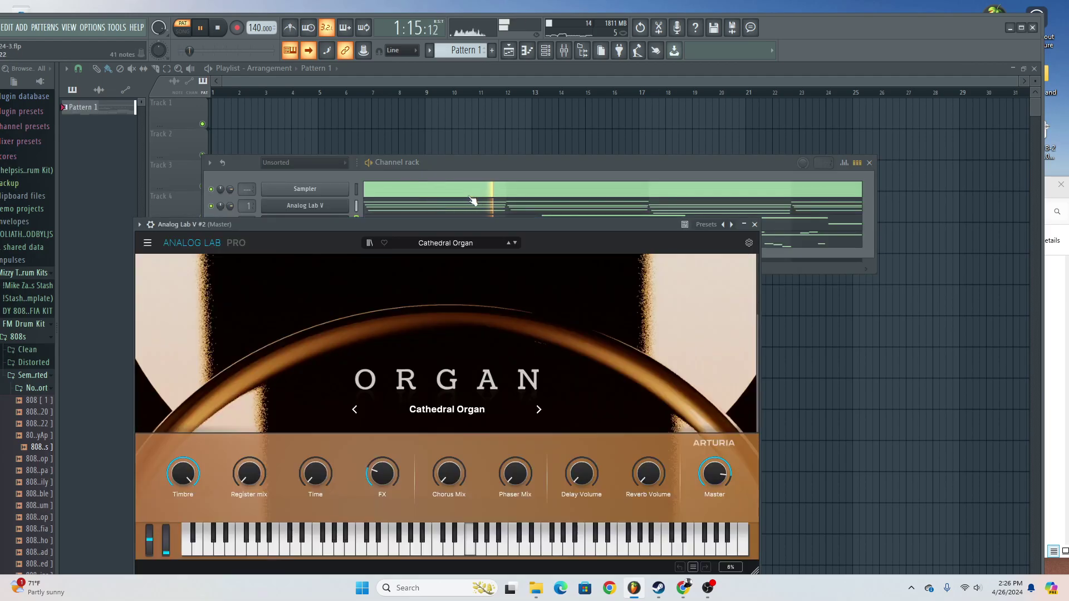
Examine the channel rack during playback and lower the Master volume of the Analog Lab V #2 Cathedral Organ to about -6.9 dB.
left_click(536, 166)
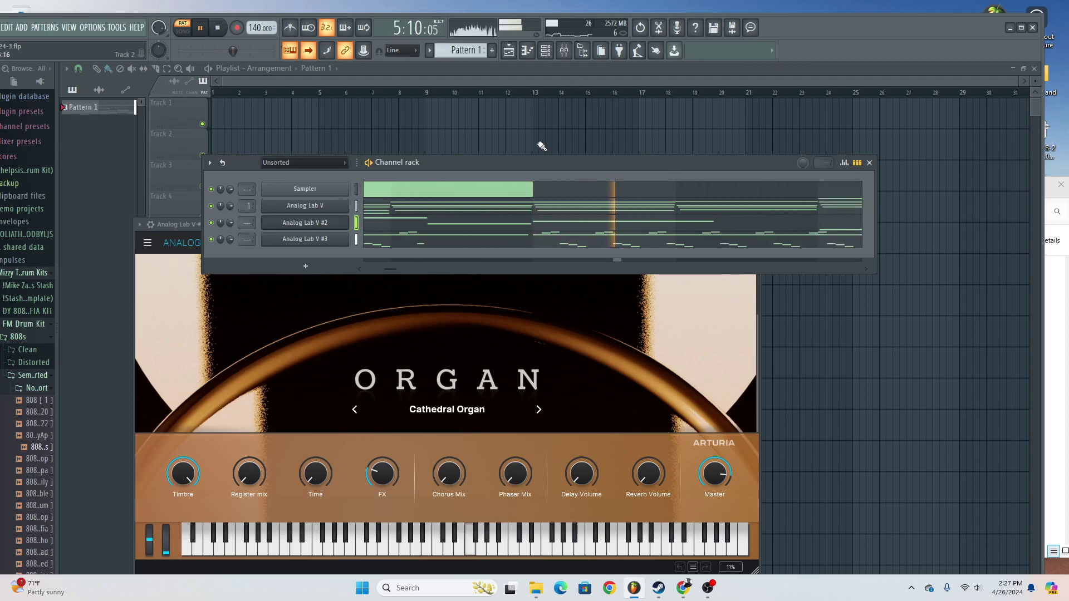
mouse_move(715, 474)
left_mouse_down()
mouse_move(715, 492)
mouse_move(704, 470)
left_mouse_up()
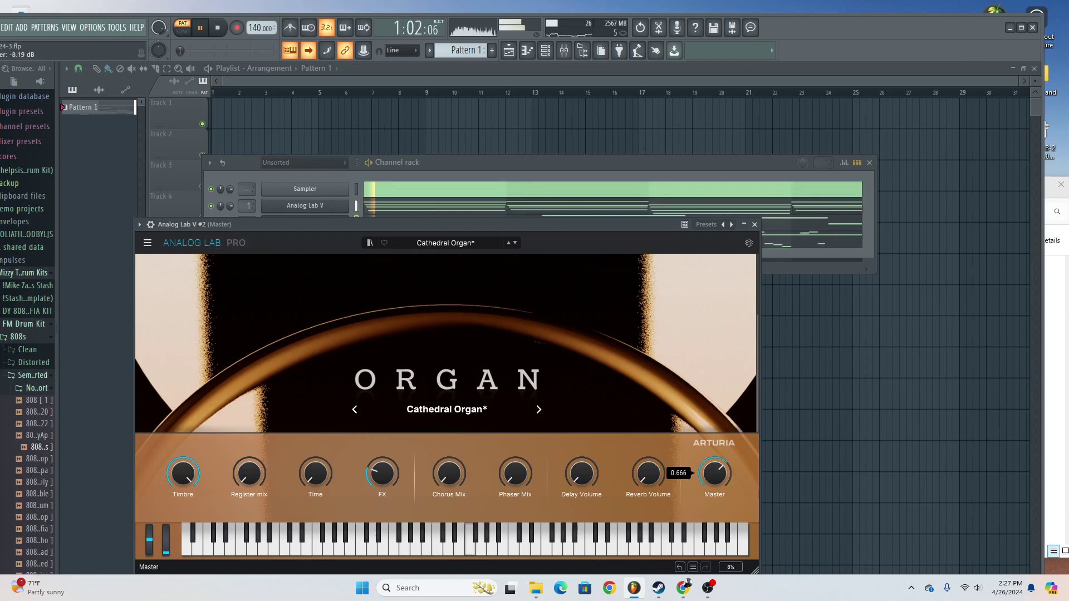
Open the 041824-2 project from the New folder window, saving the changes to 041824-3.flp.
mouse_move(536, 589)
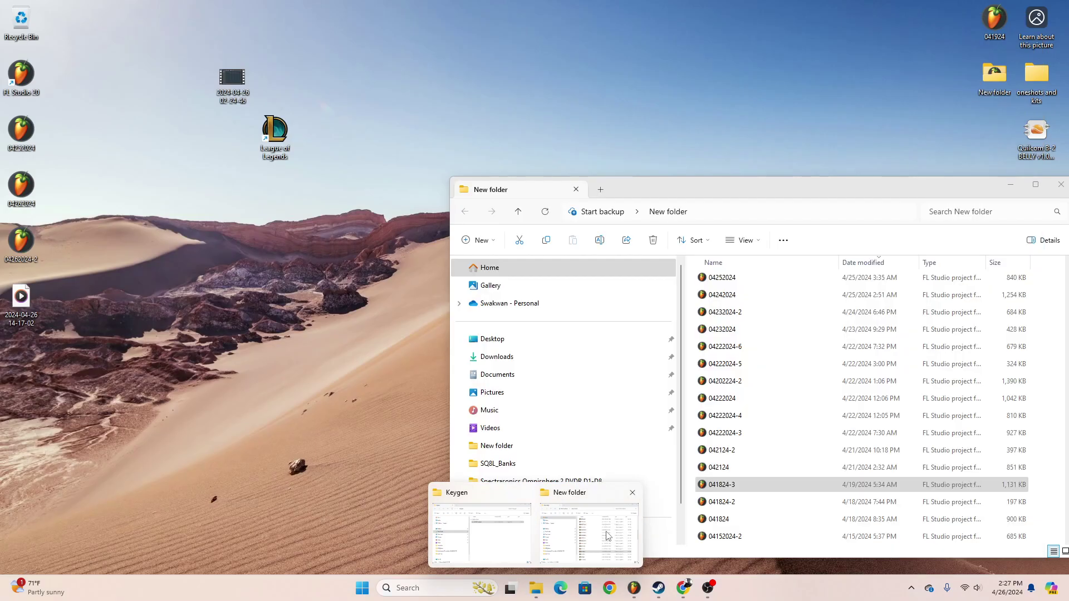
left_click(609, 533)
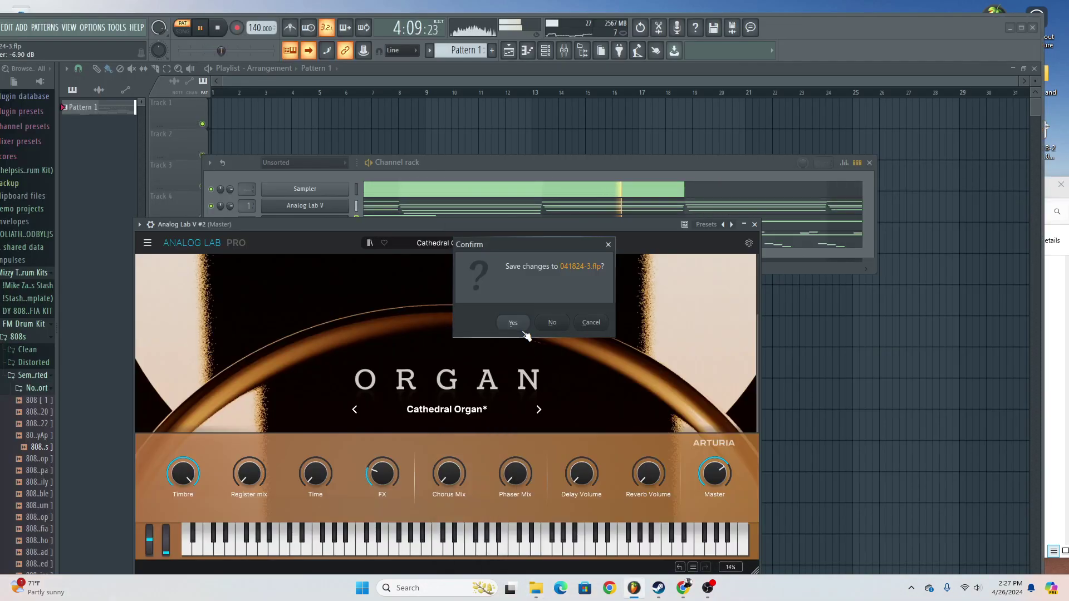
left_click(522, 329)
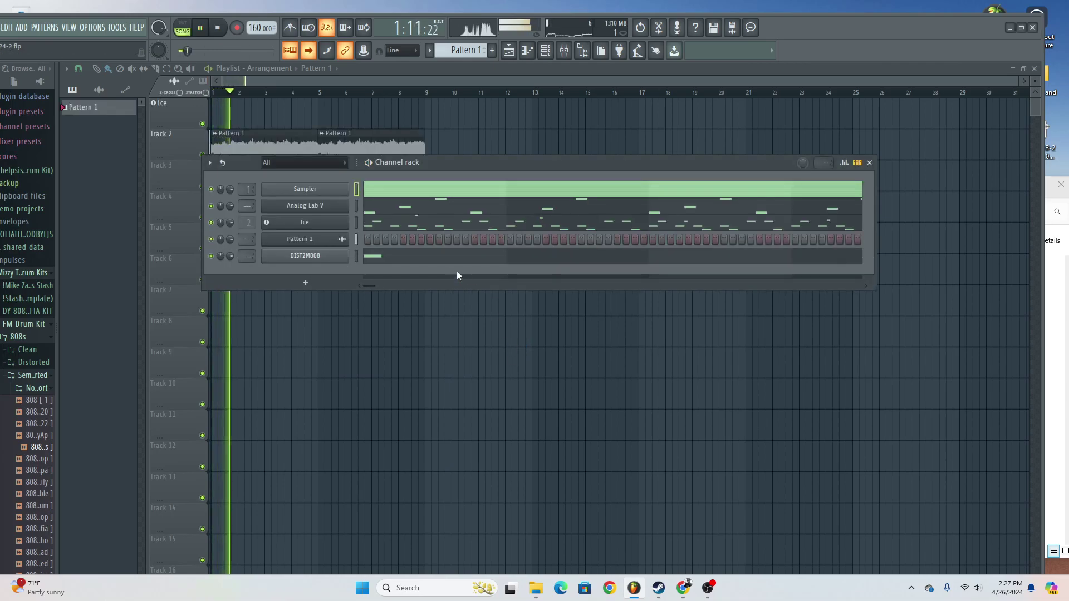
Move the channel rack clear of the Track 2 clips and close it to examine the arrangement during playback.
left_click_drag(444, 155, 472, 255)
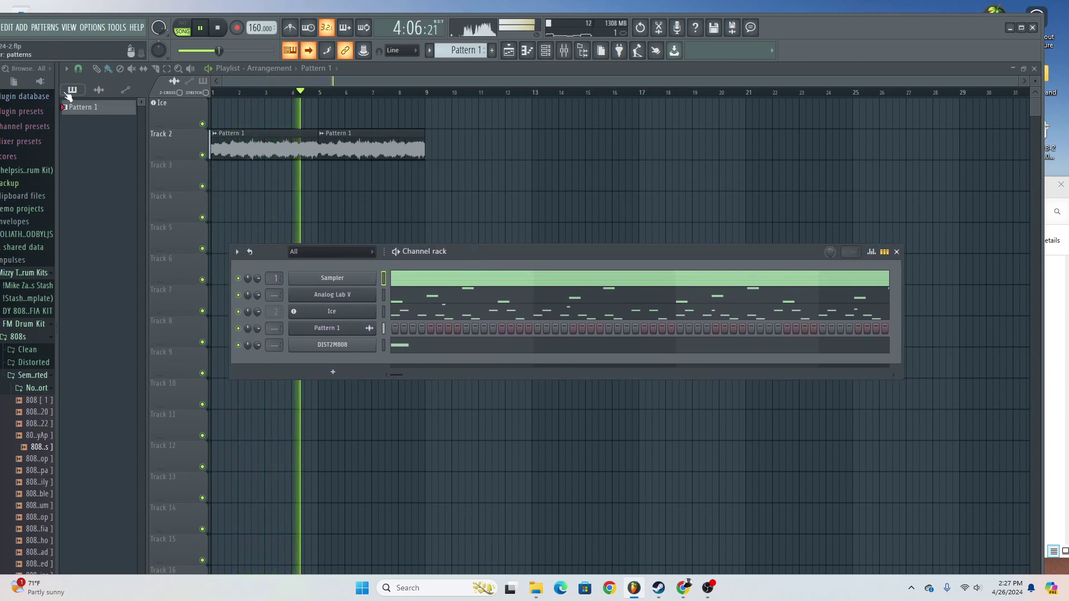
key("F6")
left_click(98, 90)
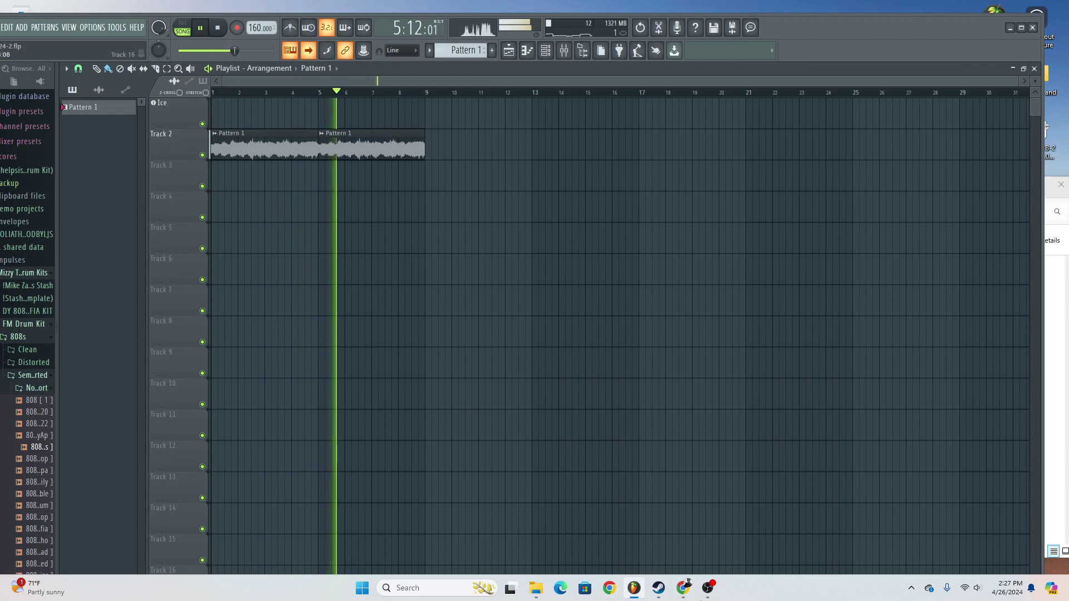
Open the 041824 project from the New folder window.
mouse_move(532, 591)
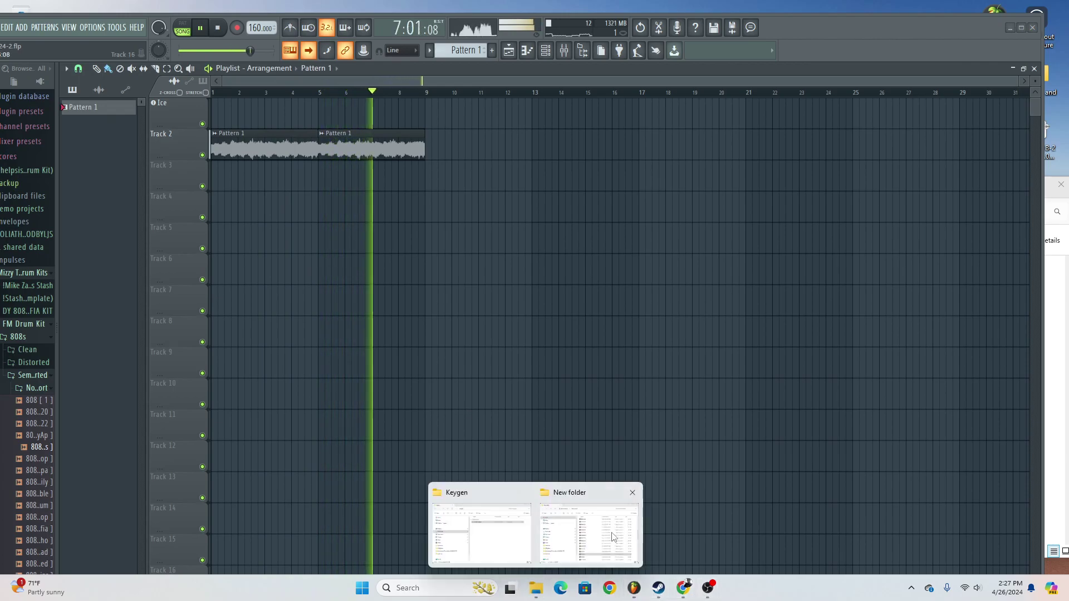
left_click(585, 523)
double_click(724, 519)
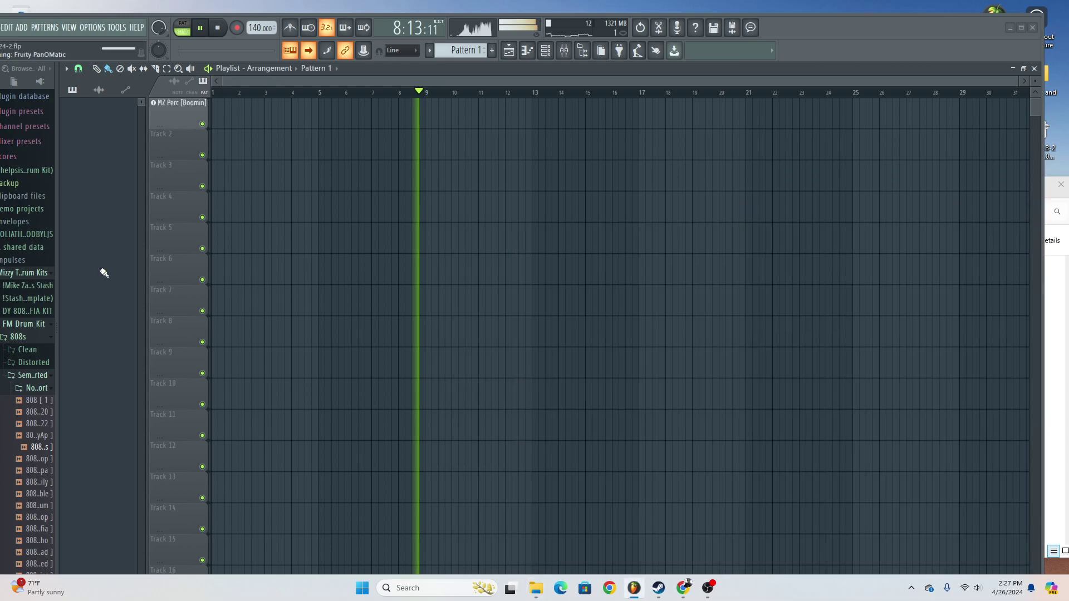
Examine the Analog Lab V #2 notes in the piano roll and the channel rack while the pattern plays.
left_click_drag(114, 284, 111, 286)
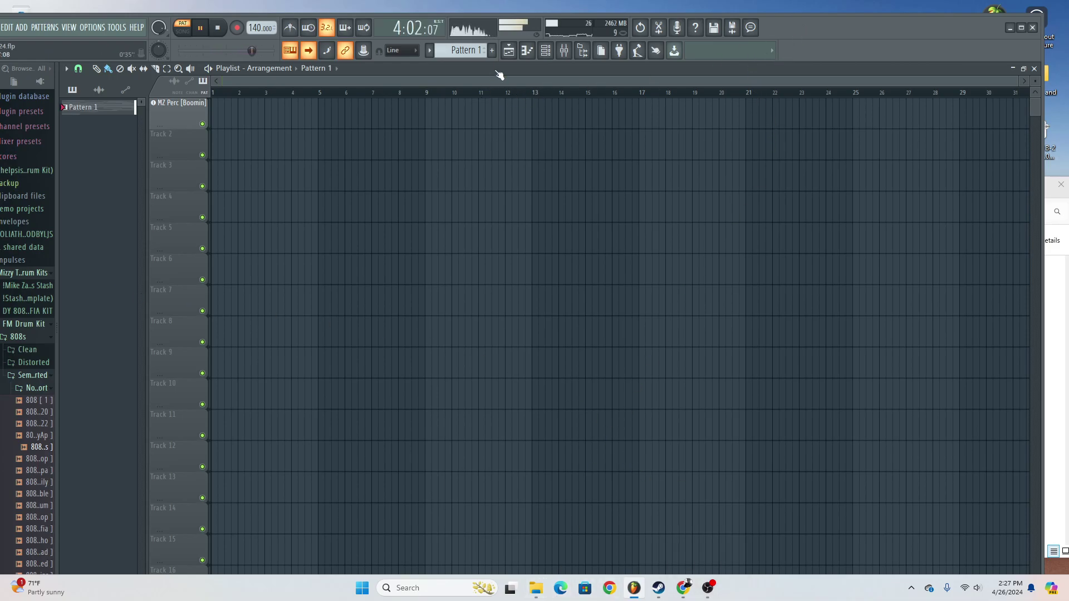
key("F7")
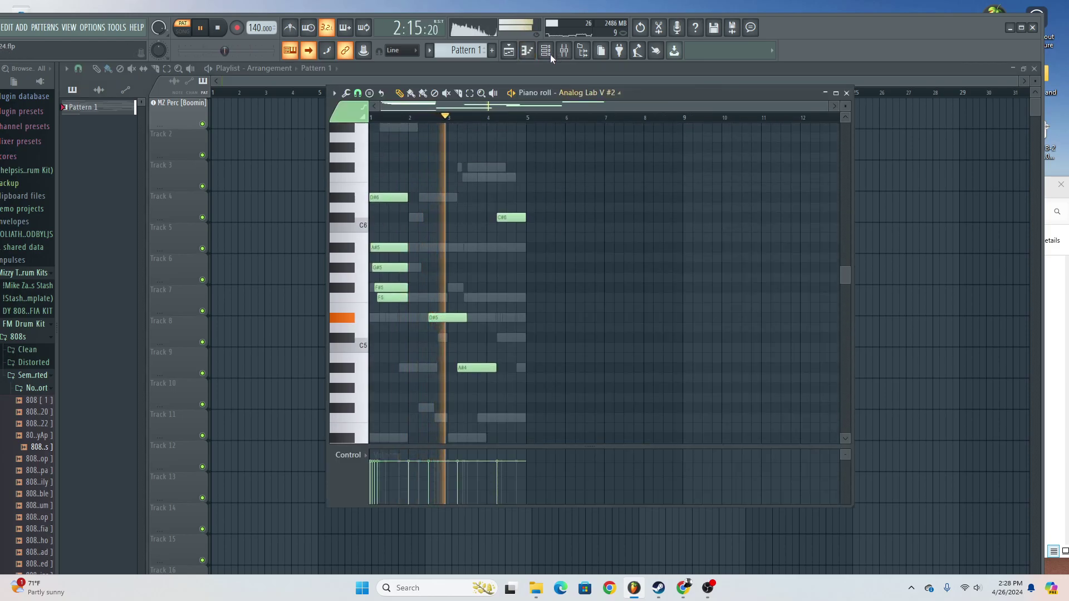
left_click(547, 51)
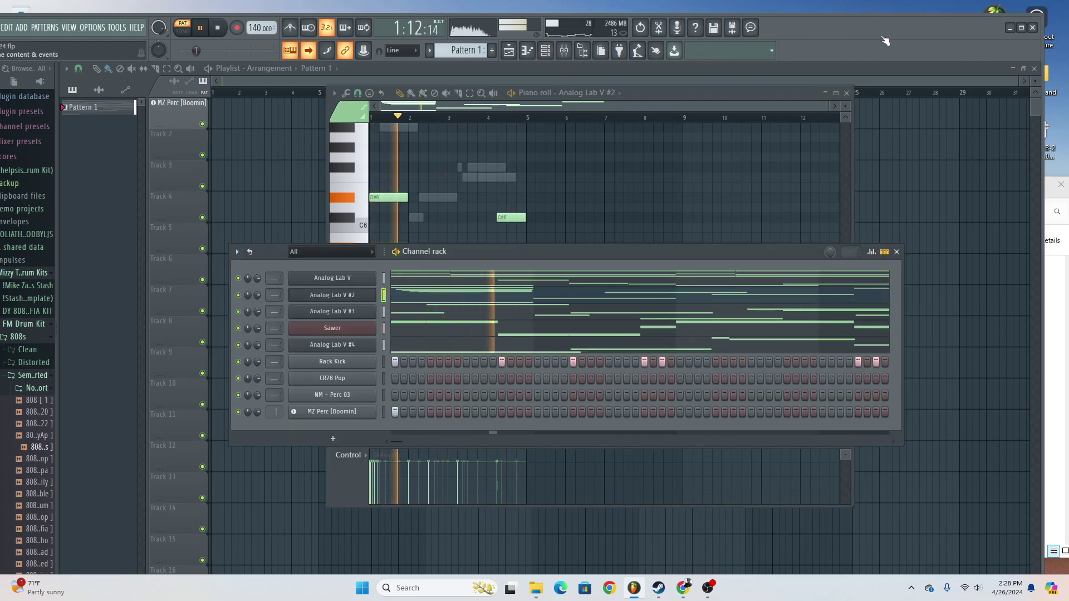
Move the FL Studio window off the desktop icons and open the 04252024 project, discarding the changes to 041824.flp.
left_click_drag(758, 34, 866, 21)
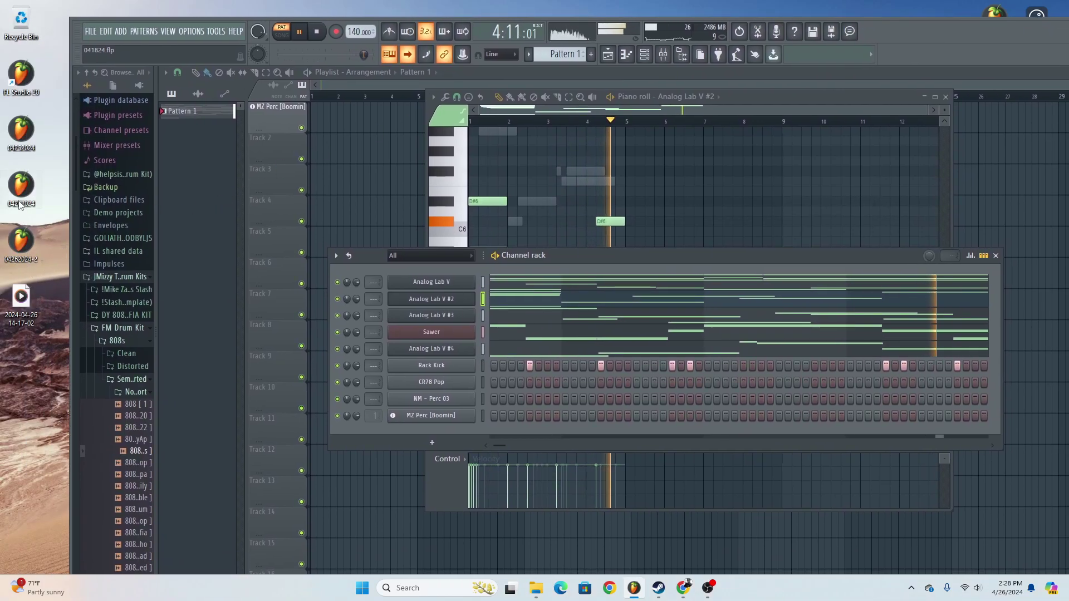
double_click(19, 137)
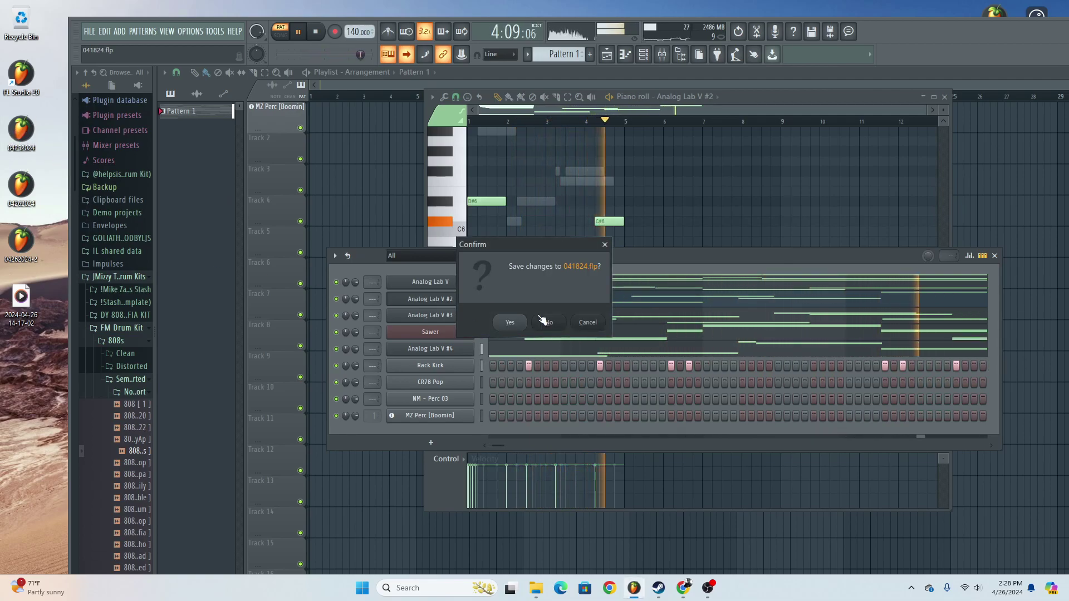
left_click(546, 320)
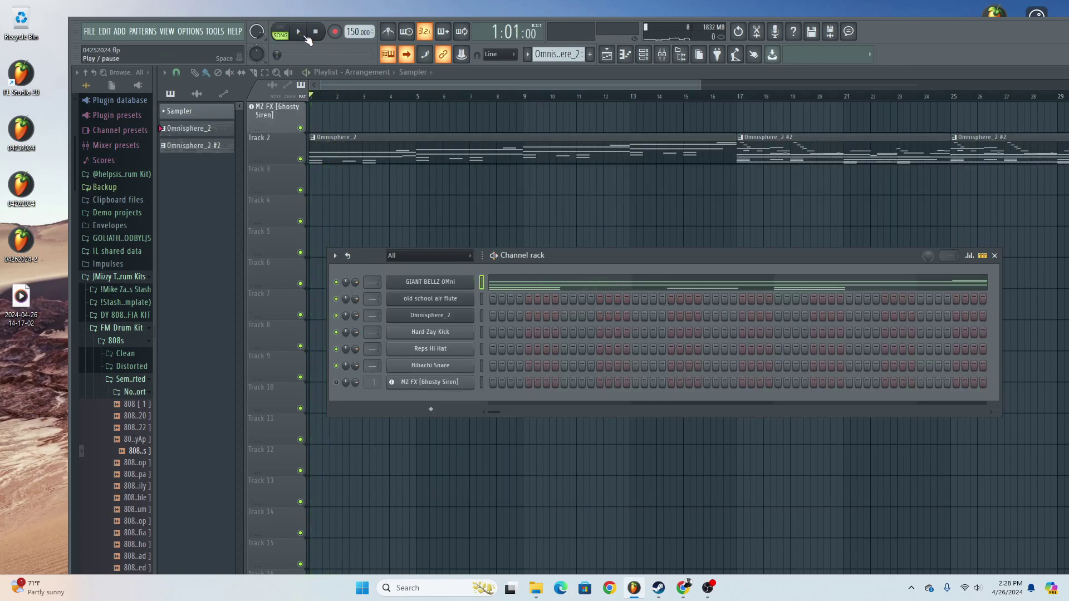
Close the channel rack and follow the Omnisphere_2 and Omnisphere_2 #2 clips through the song in the playlist.
left_click(995, 256)
left_click_drag(916, 31, 824, 28)
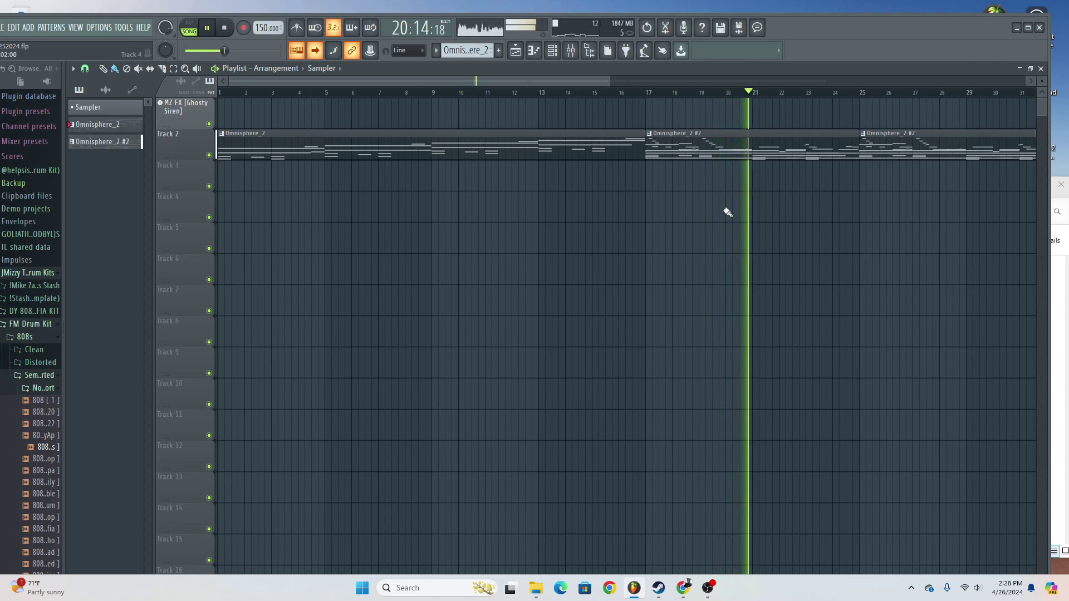
left_click_drag(844, 26, 845, 20)
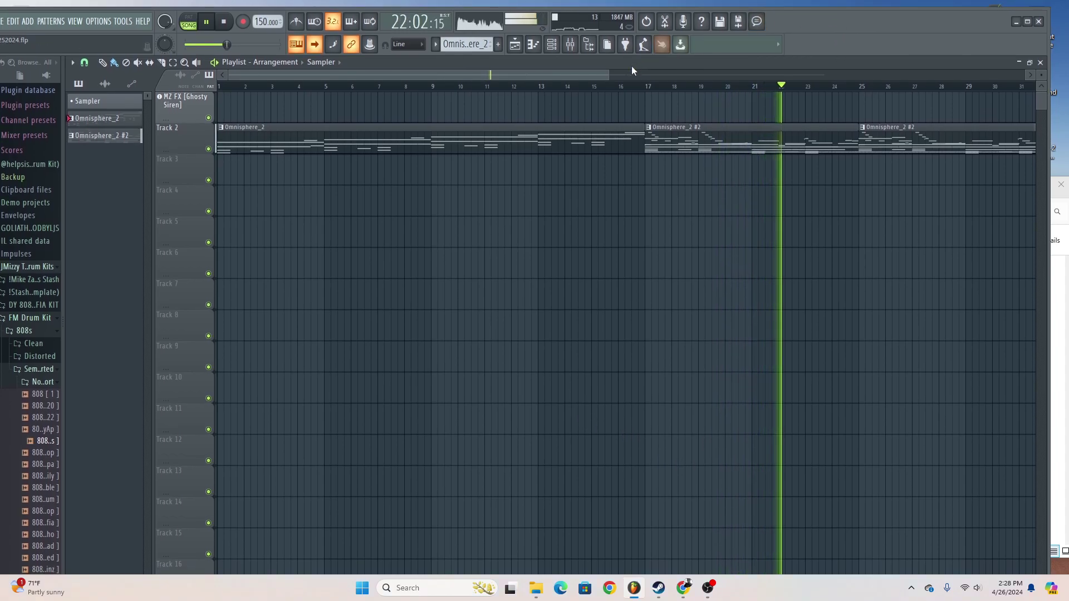
left_click_drag(594, 75, 829, 79)
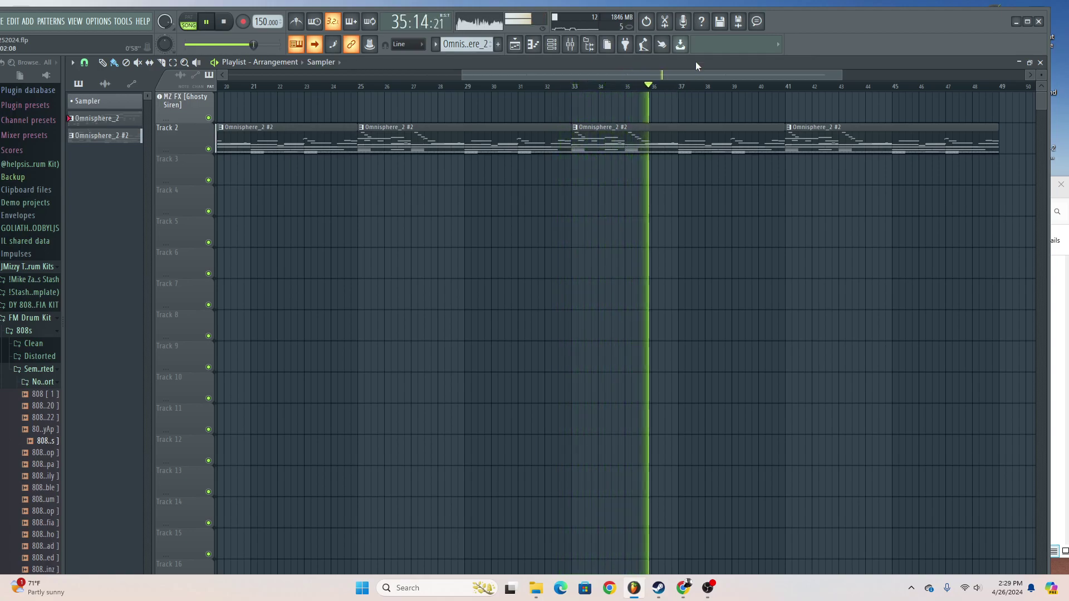
Open the 04262024 project from the desktop and show its channel rack in place of the plugin windows.
left_click_drag(780, 18, 863, 28)
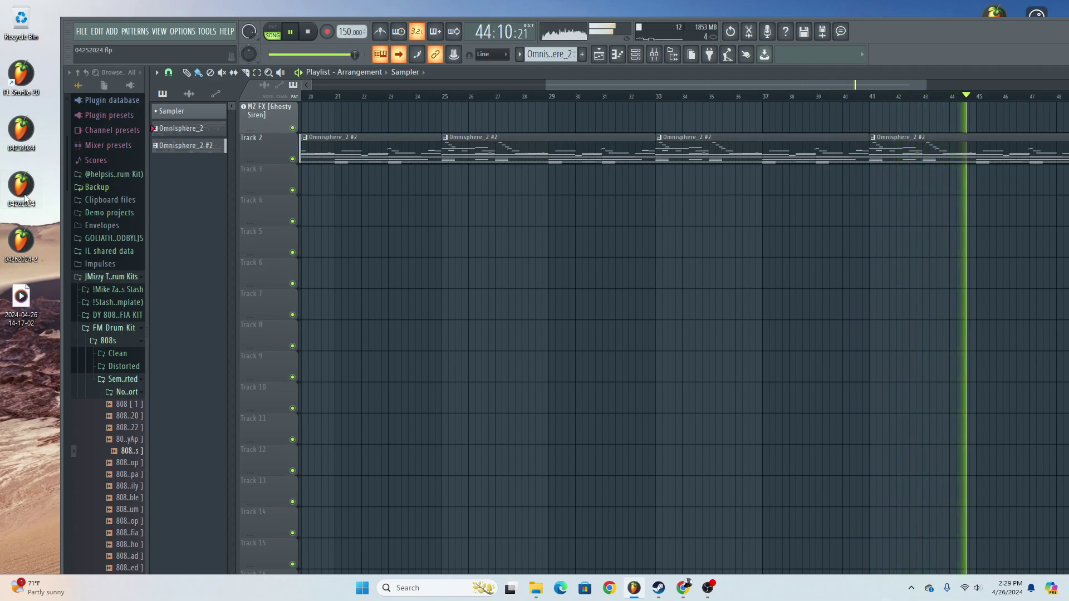
double_click(30, 186)
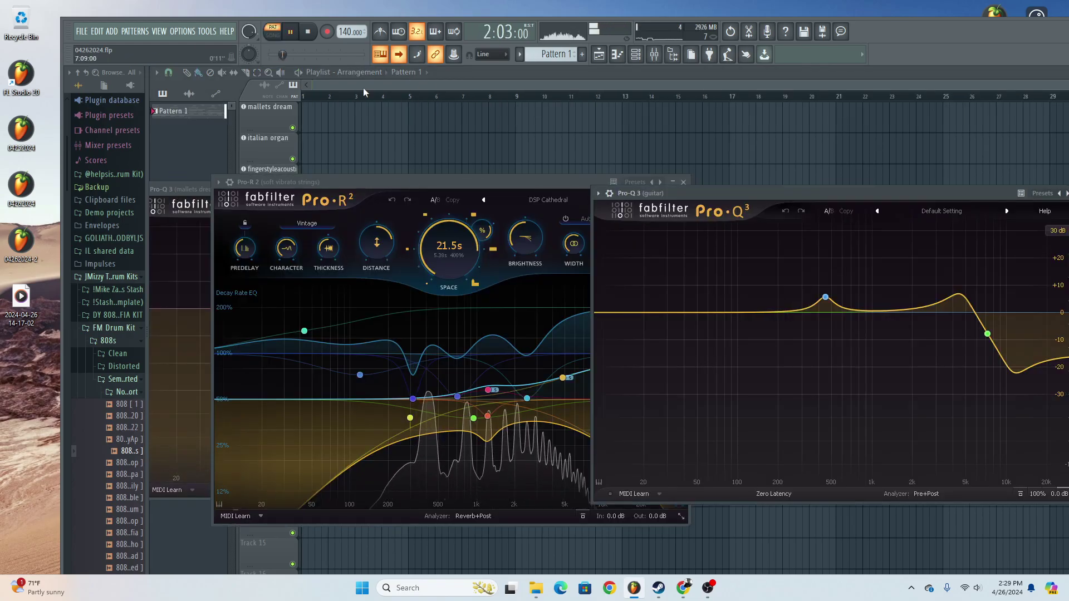
key("F12")
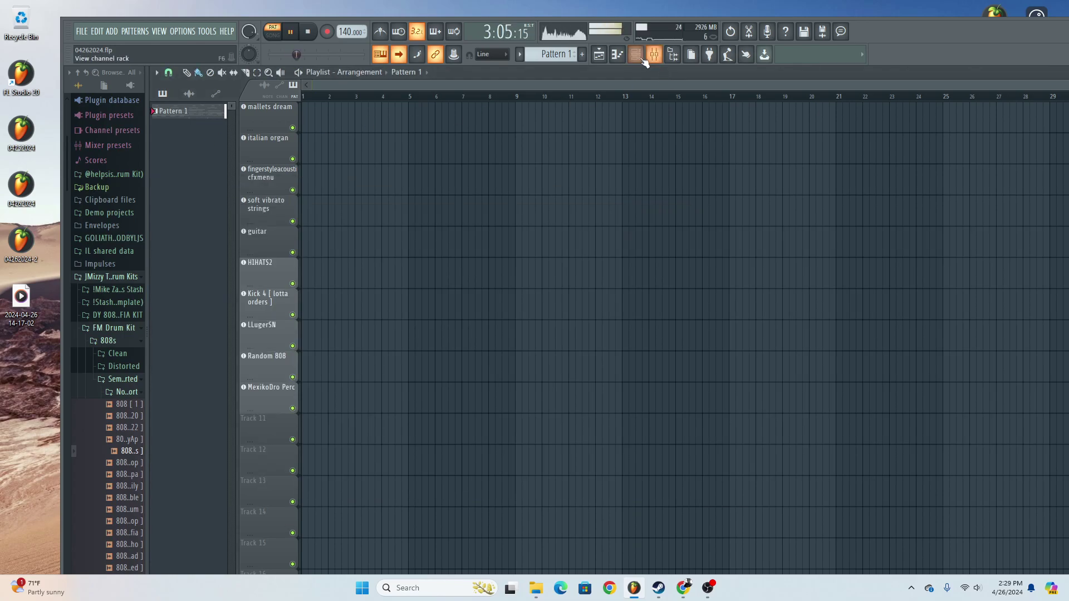
left_click(634, 57)
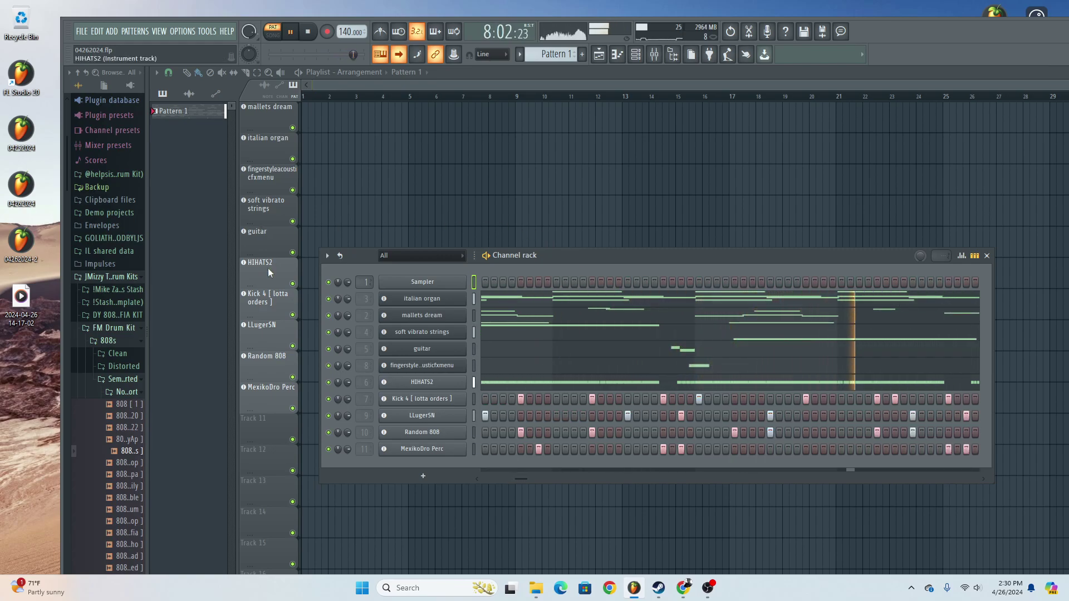
Open the 04262024-2 project from the desktop and close its Analog Lab V window.
double_click(26, 250)
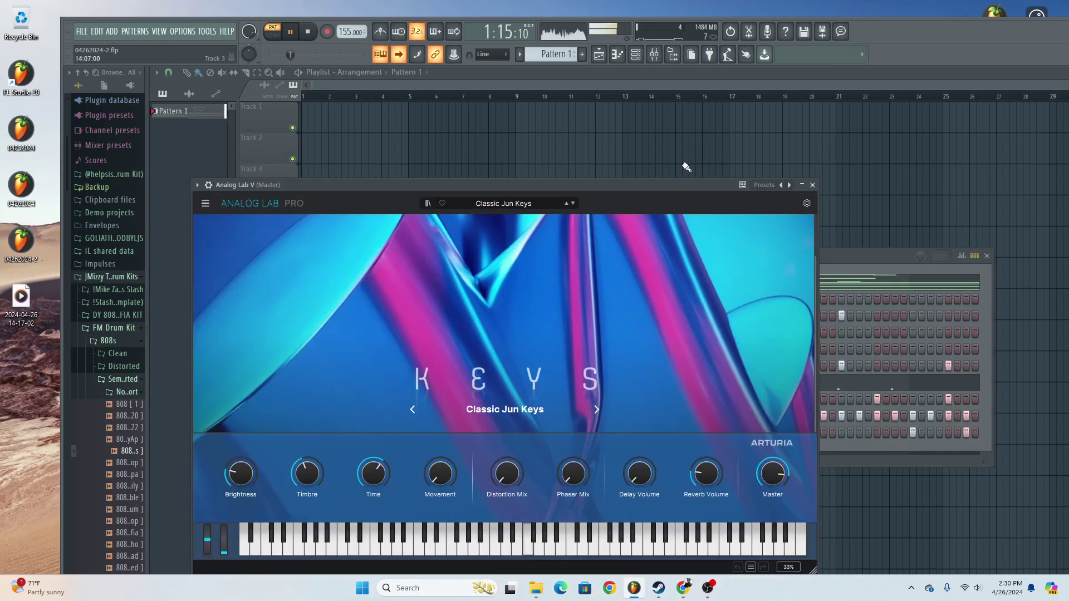
left_click(812, 185)
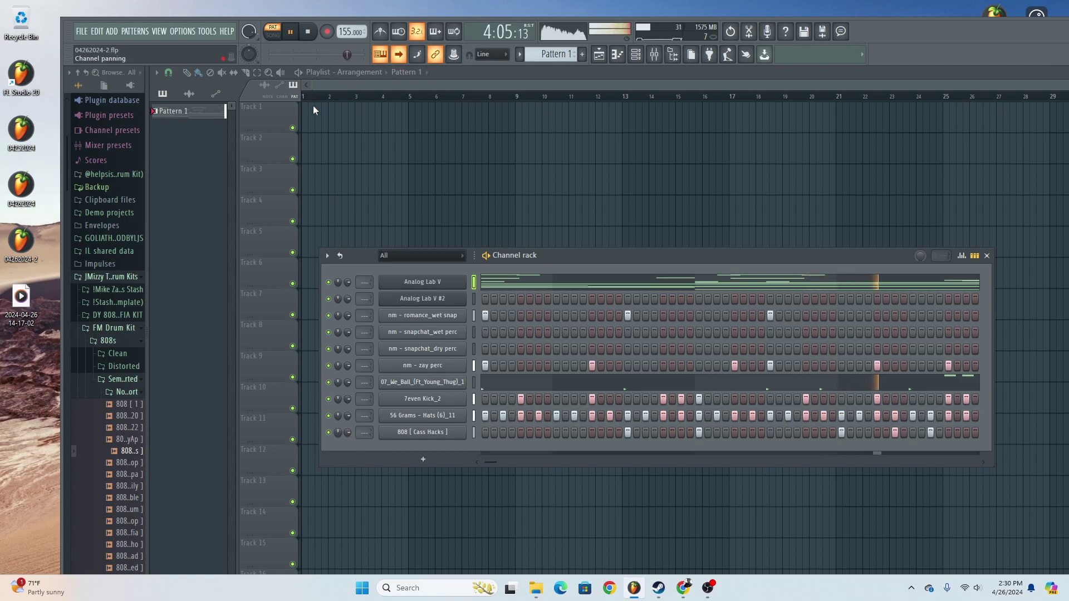
Mute the 808 [ Cass Hacks ] channel, listen to the pattern without it, and stop playback.
left_click(288, 34)
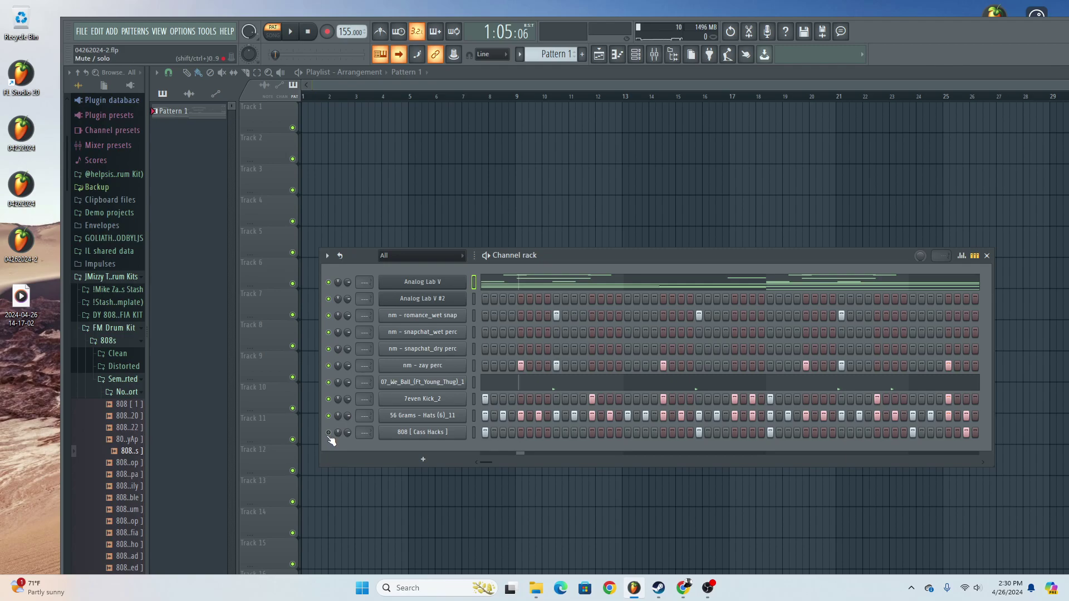
key("space")
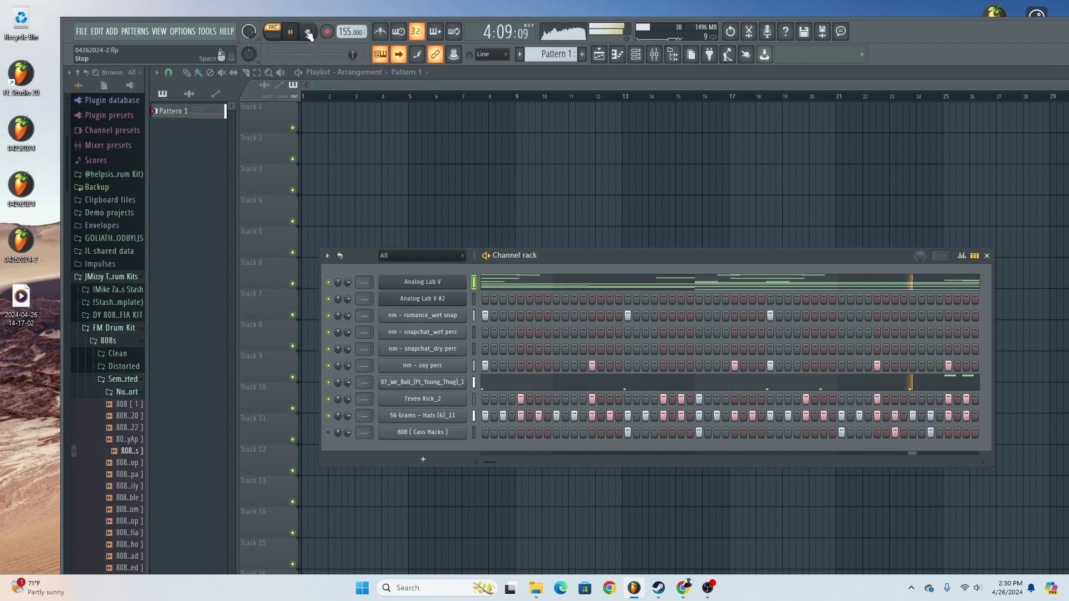
left_click(308, 32)
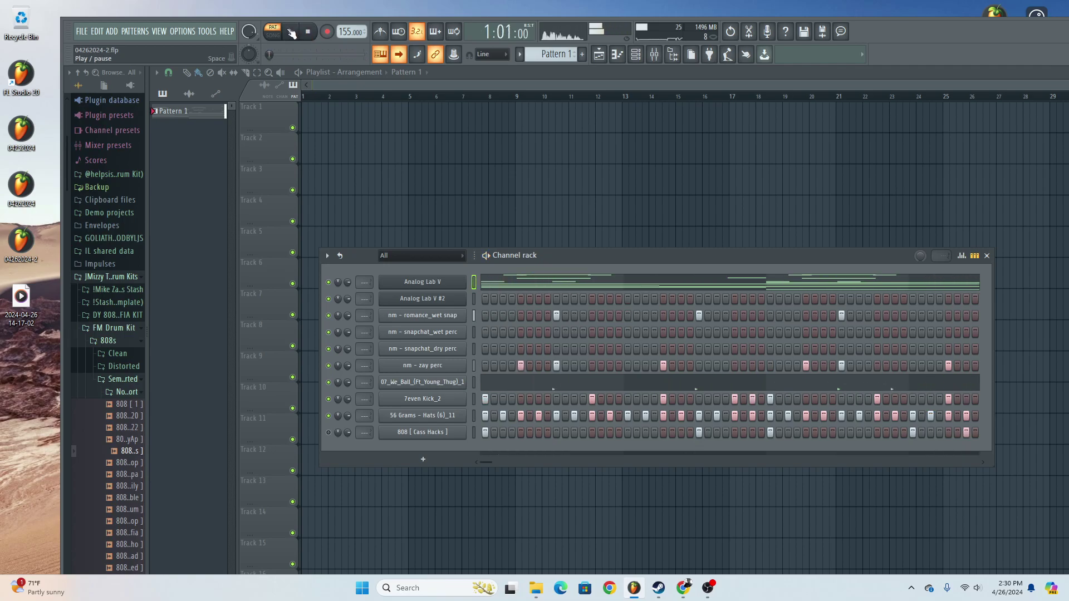
Examine the Analog Lab V channel's notes in the piano roll and close it again.
left_click(565, 284)
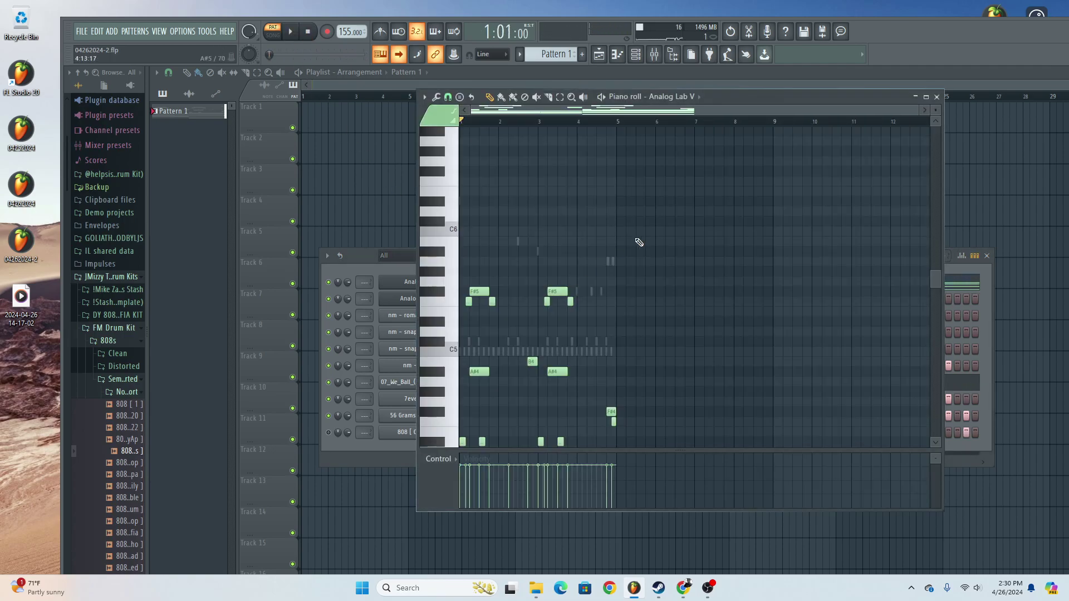
left_click(937, 97)
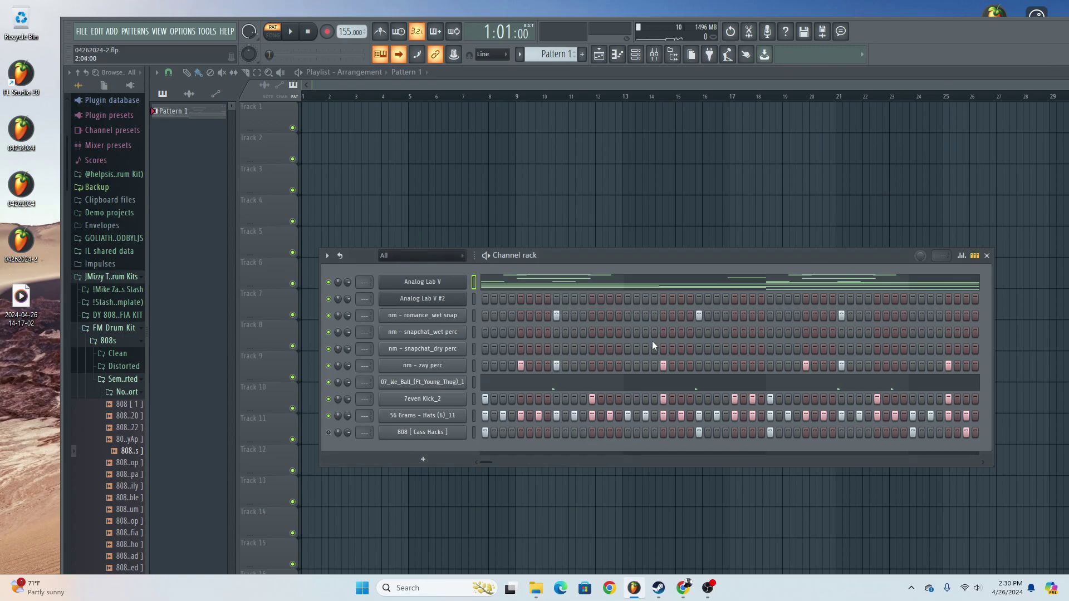